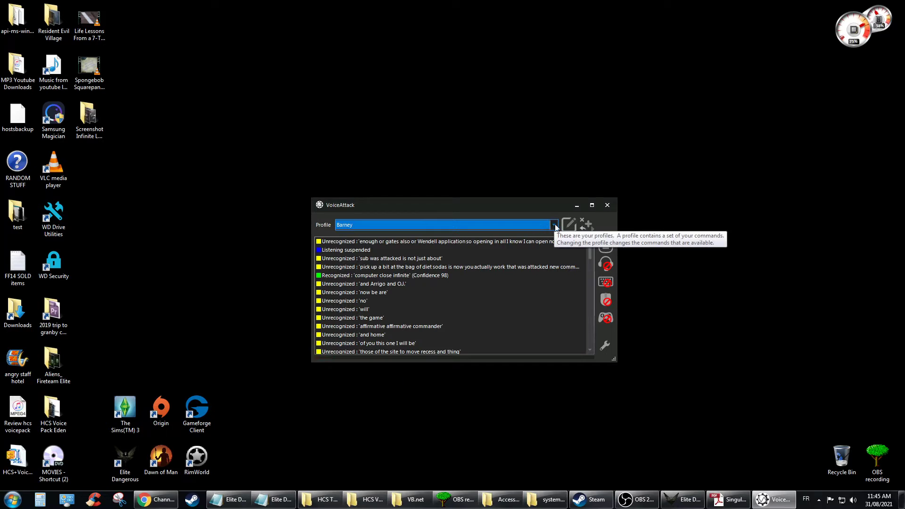
Step: Check the profile actions and profile list, keep Barney selected, and open it for editing
left_click(589, 226)
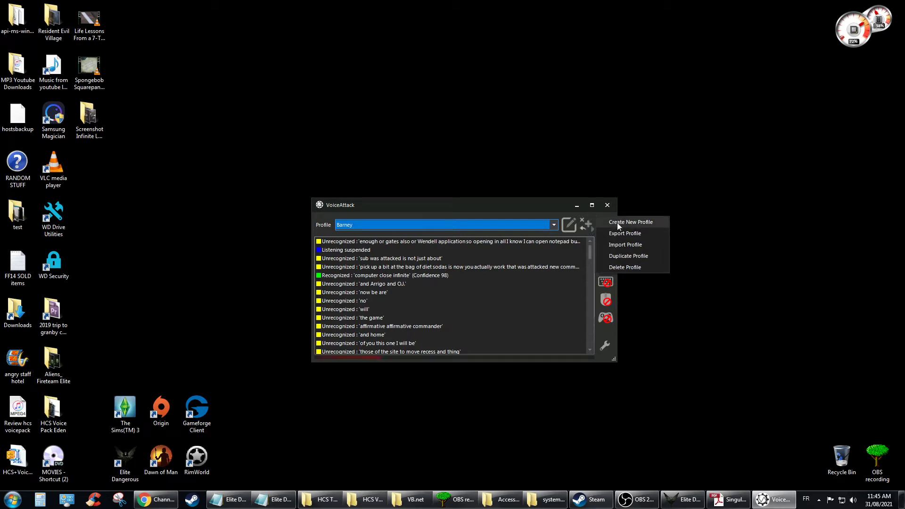
left_click(547, 207)
left_click(554, 225)
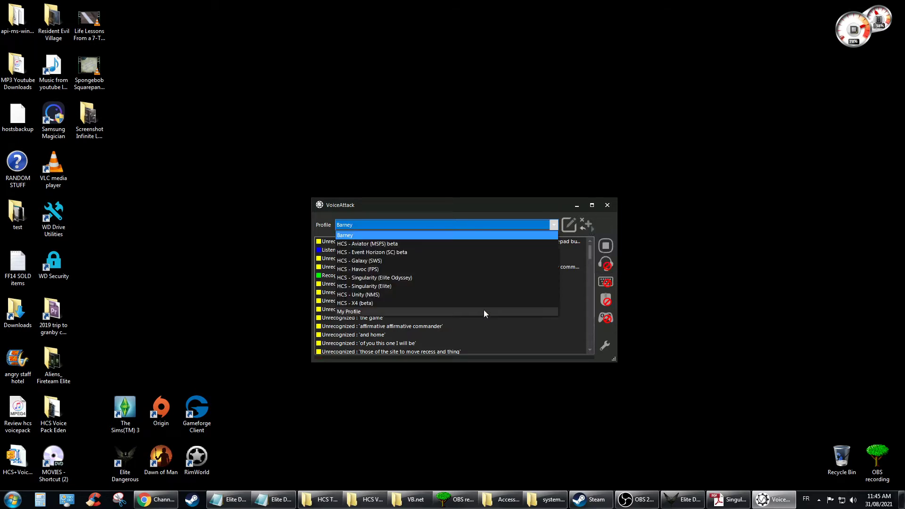
left_click(526, 210)
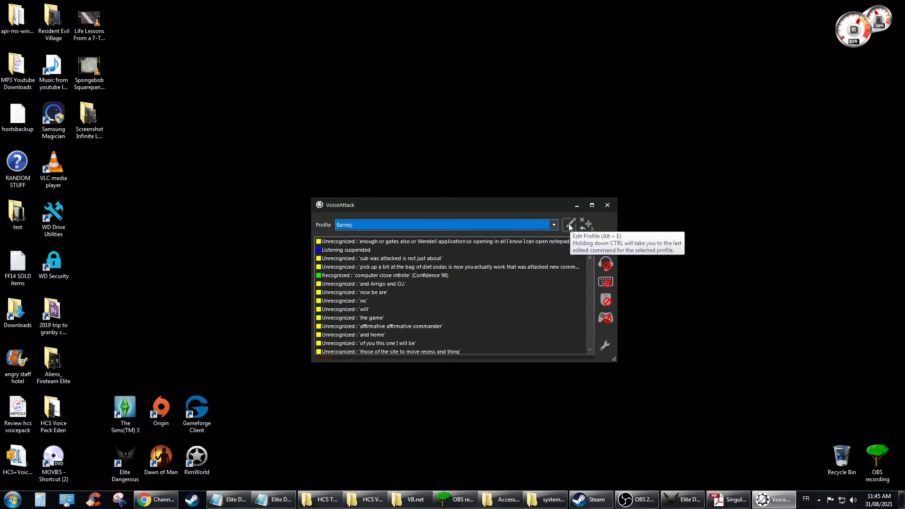
left_click(571, 227)
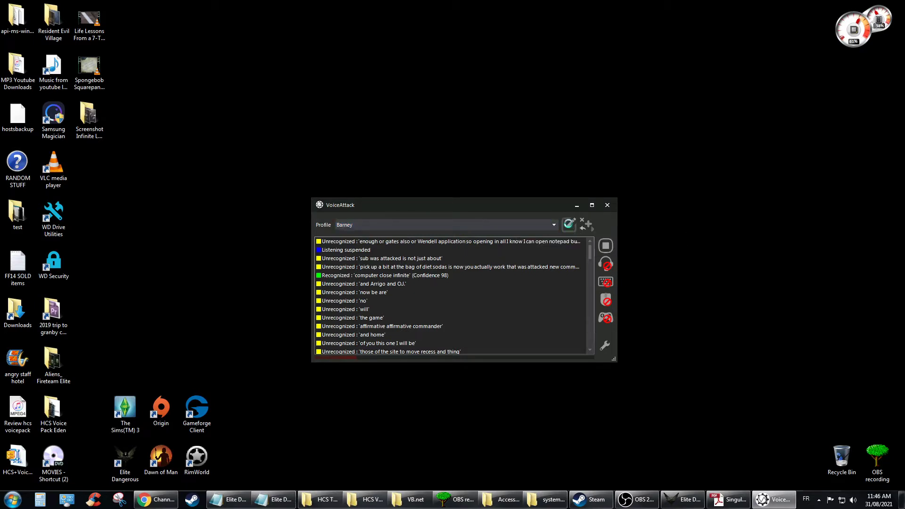
Step: Create a new command and begin entering 'Computer open Word' as its spoken phrase
left_click(713, 155)
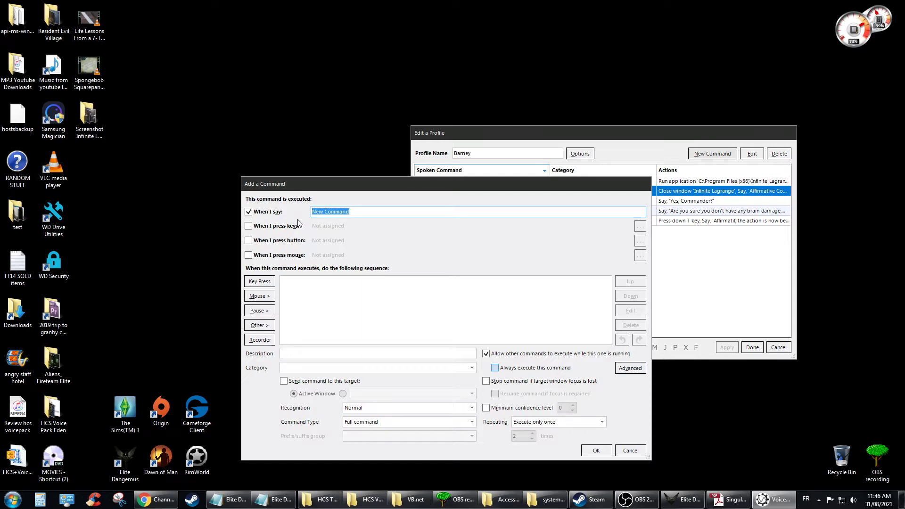
type("COmp")
Step: Add a Run an Application action and browse for the program to run
left_click(263, 328)
mouse_move(316, 346)
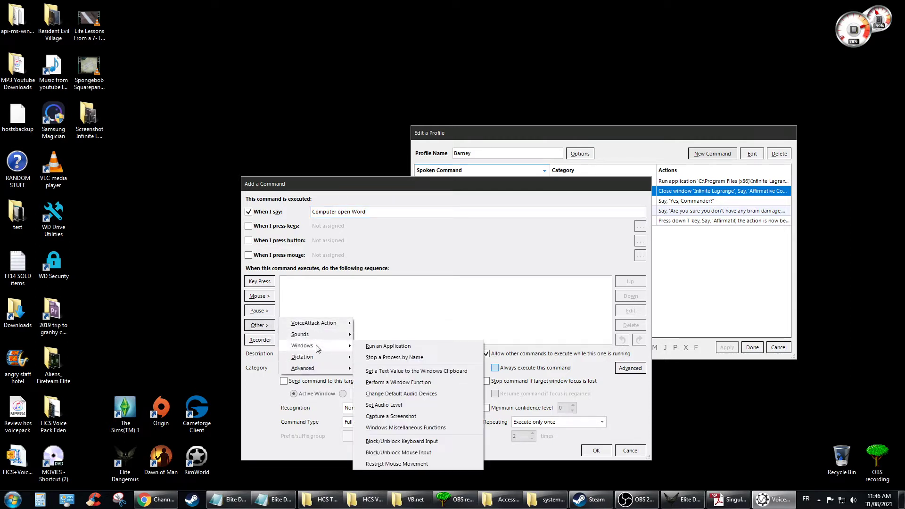
left_click(404, 347)
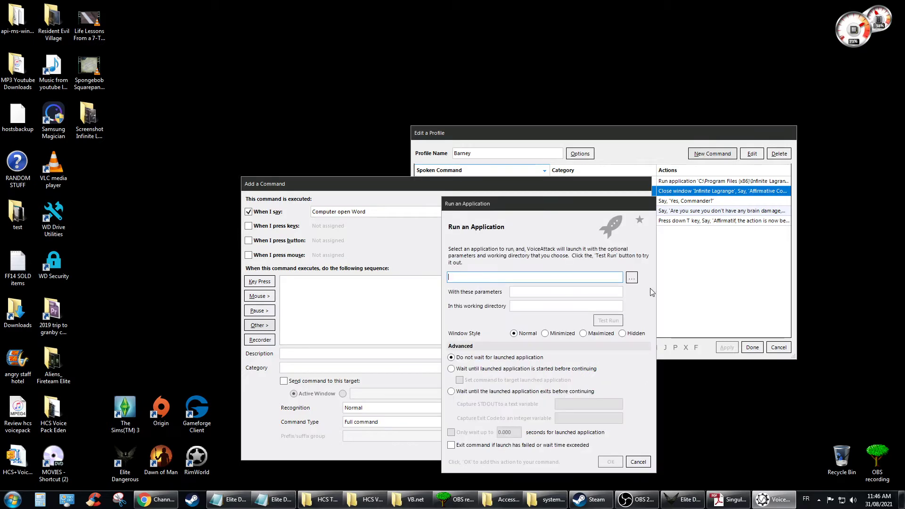
left_click(632, 279)
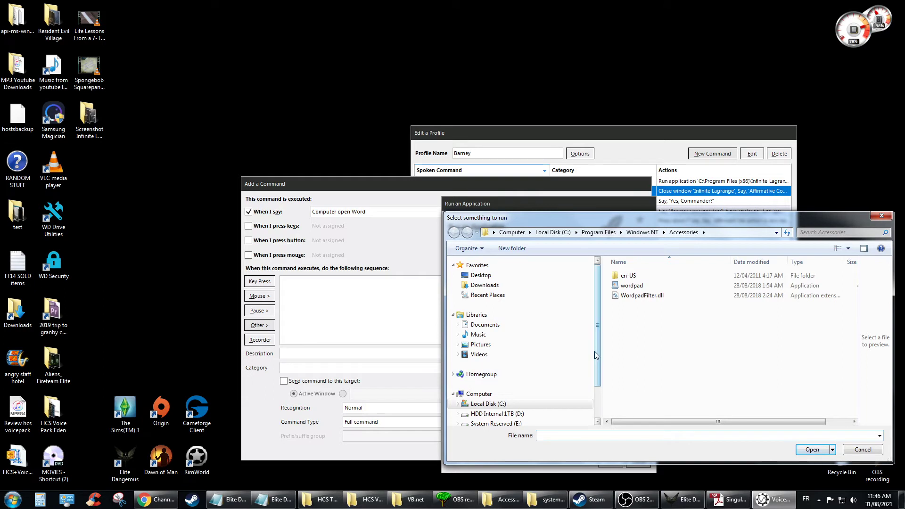
Step: Navigate the file browser into C:\Program Files
scroll(596, 355, "down", 2)
left_click(487, 362)
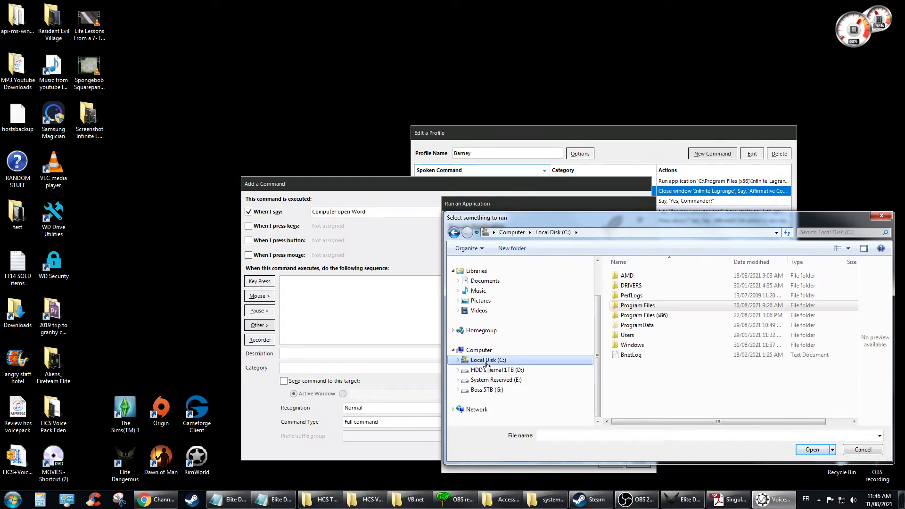
double_click(642, 306)
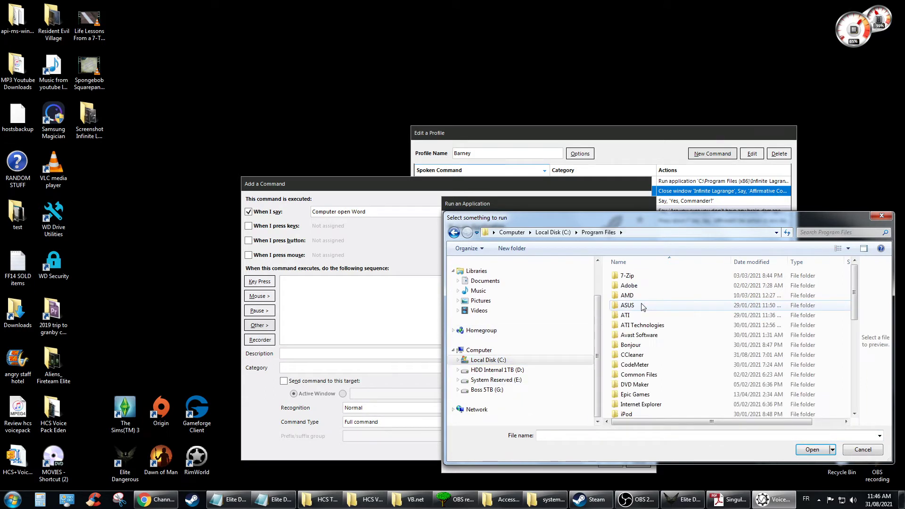
scroll(642, 307, "down", 4)
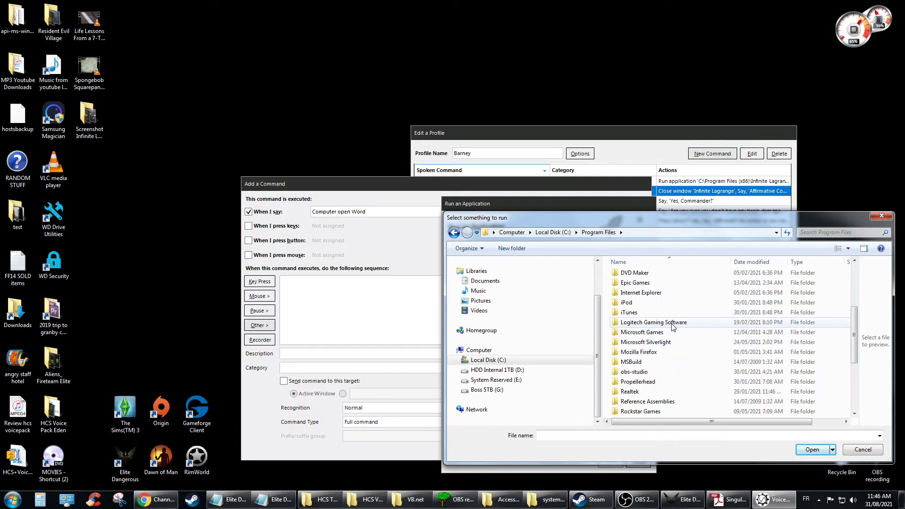
scroll(674, 328, "up", 4)
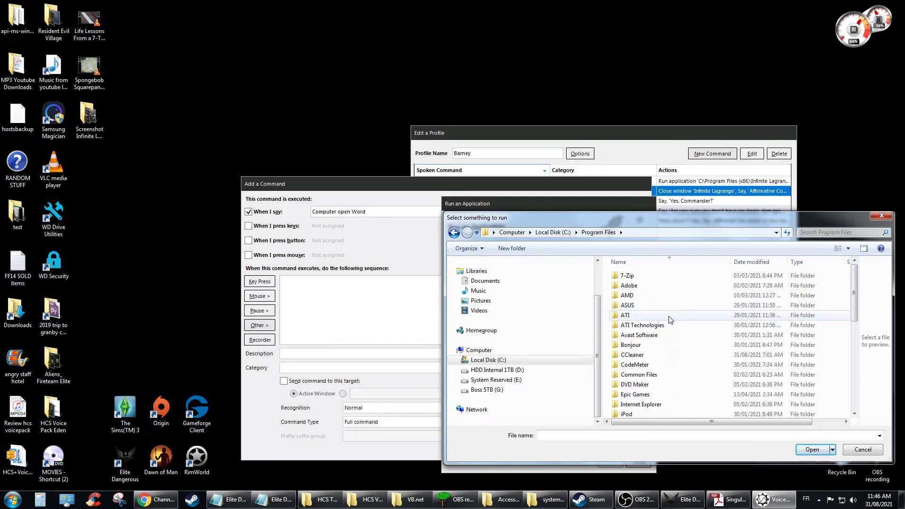
left_click(457, 361)
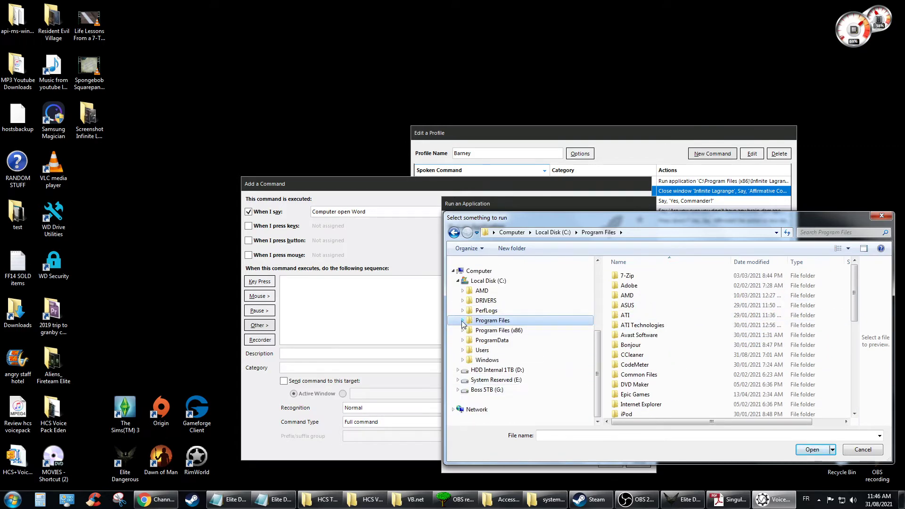
left_click(462, 324)
Step: Open Windows NT\Accessories and choose wordpad as the program to run
scroll(534, 361, "down", 5)
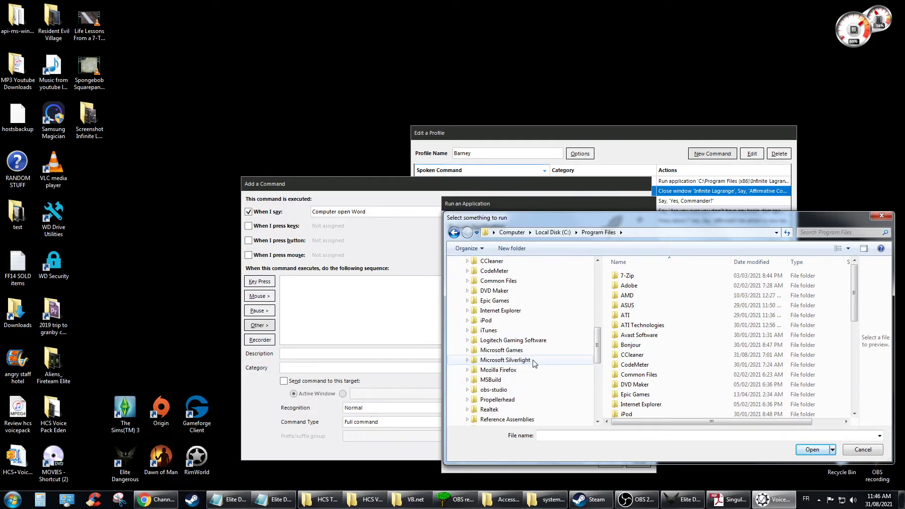
scroll(534, 361, "down", 4)
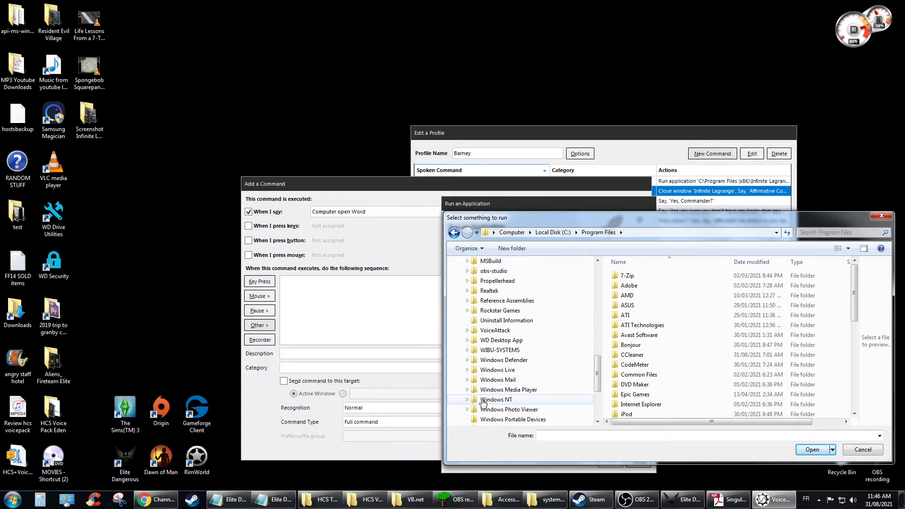
left_click(467, 399)
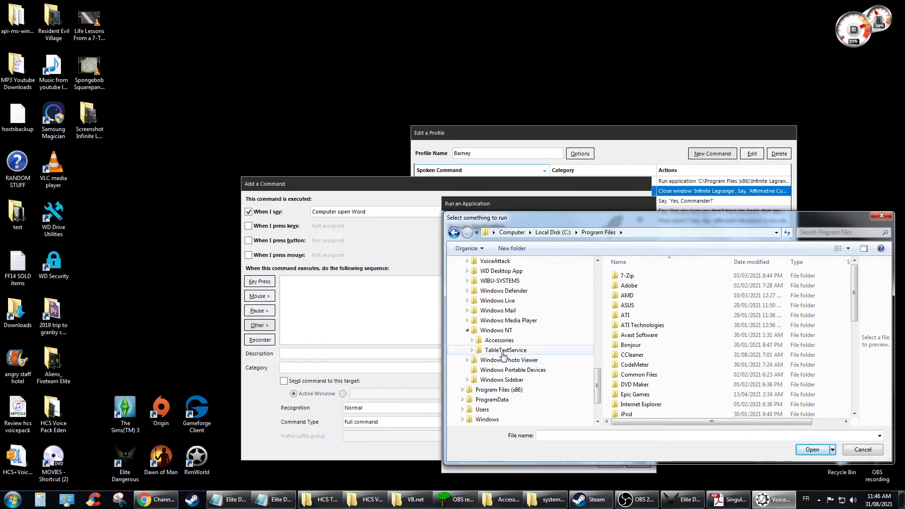
left_click(501, 342)
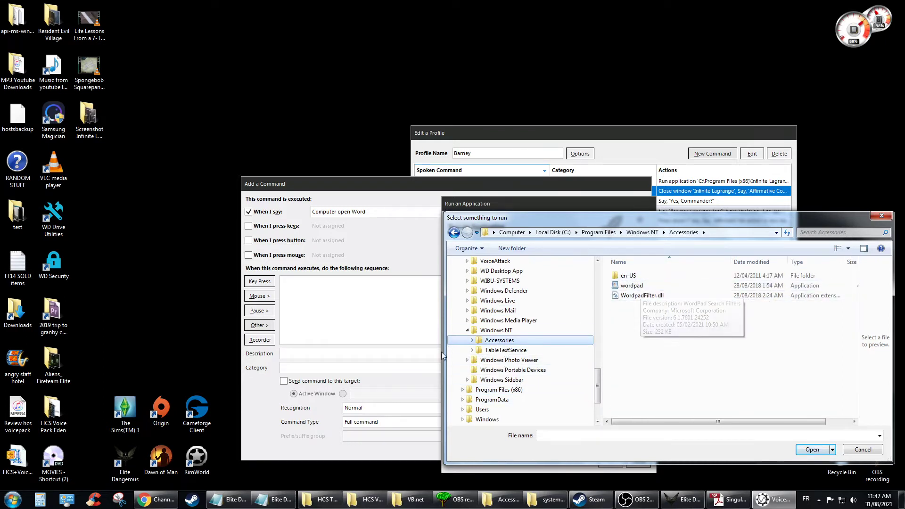
left_click(472, 340)
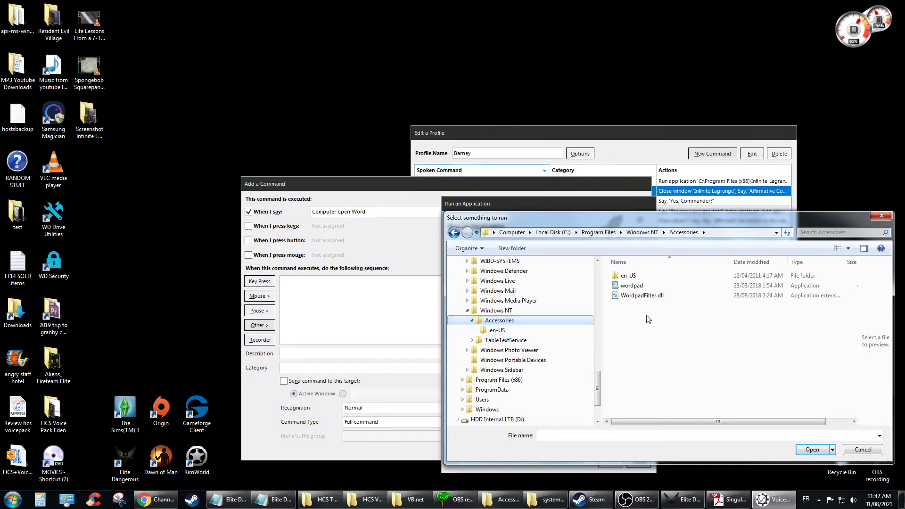
left_click(639, 287)
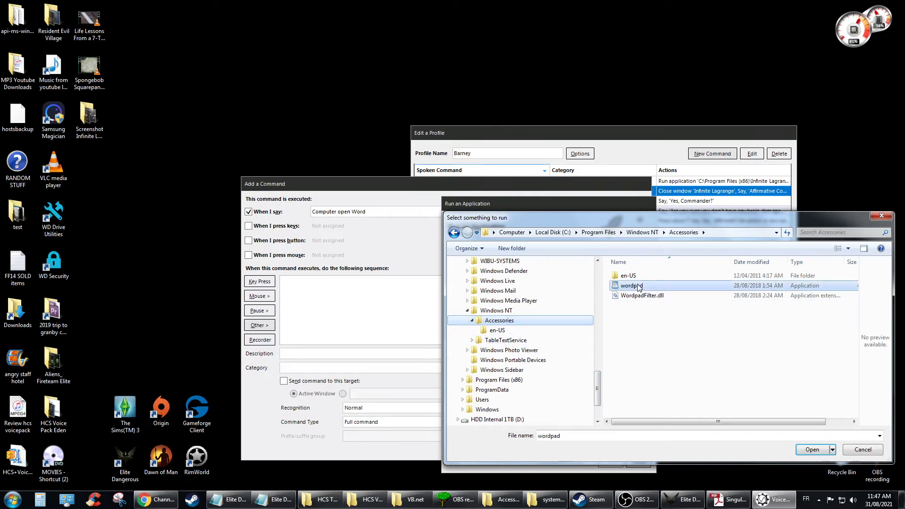
left_click(813, 450)
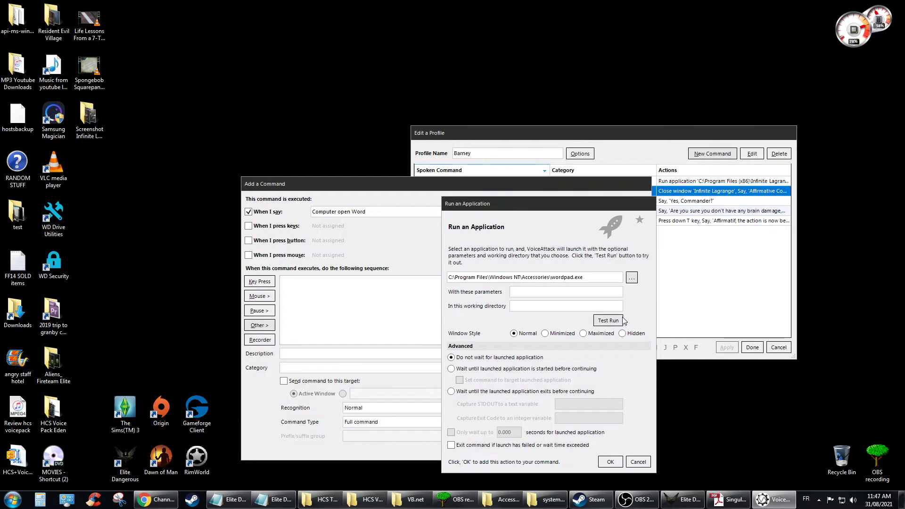
Step: Test-run WordPad, close it, and add the wordpad.exe launch action to the command
left_click(609, 321)
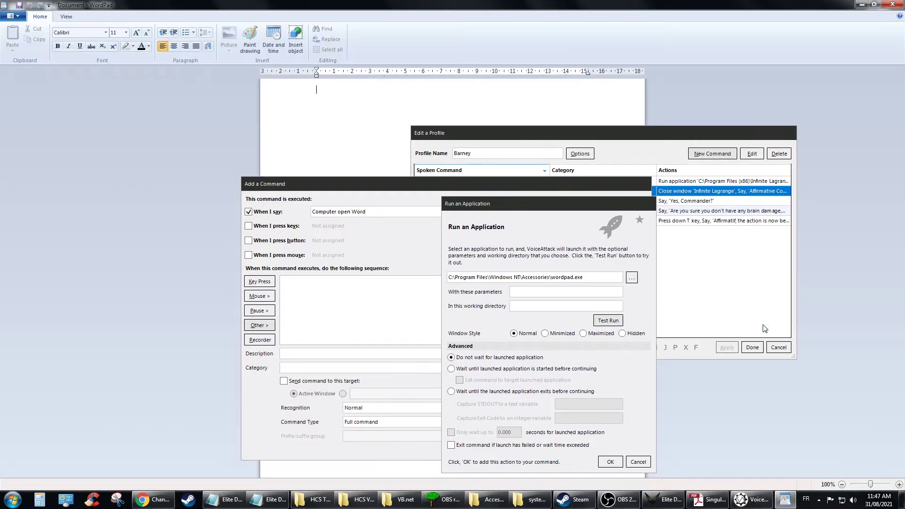
left_click(902, 4)
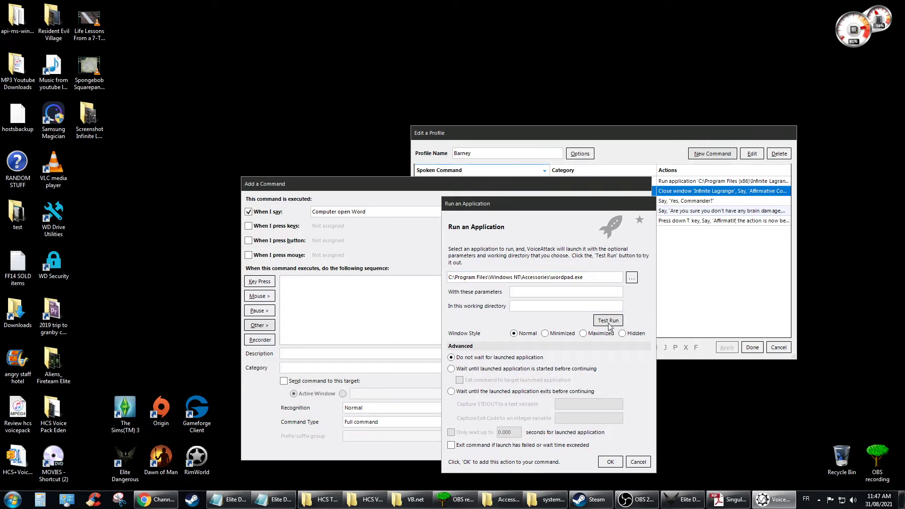
left_click(610, 463)
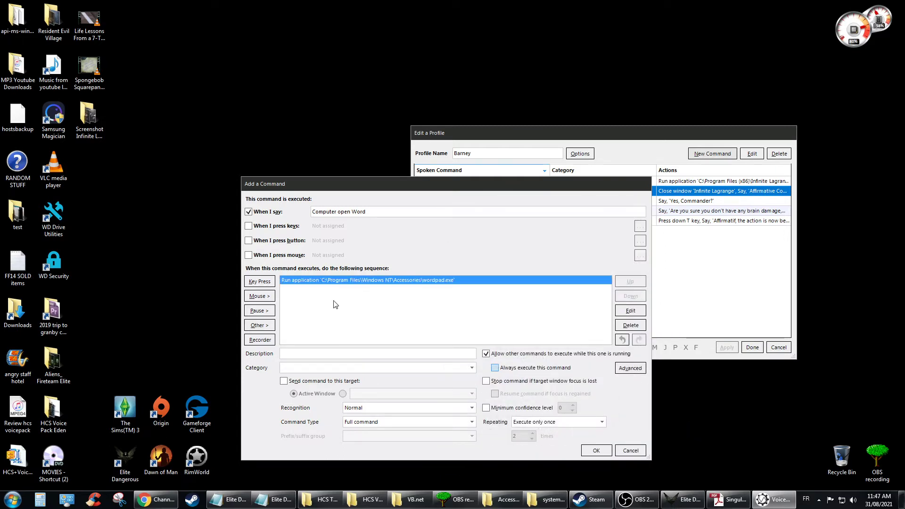
left_click(260, 325)
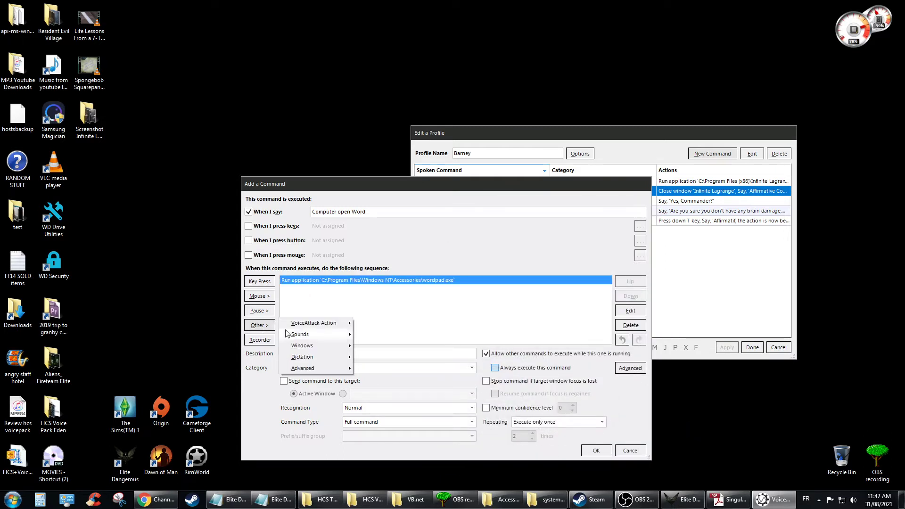
Step: Add a text-to-speech action reading 'Affirmative, Wordpad is now officially open.'
mouse_move(334, 340)
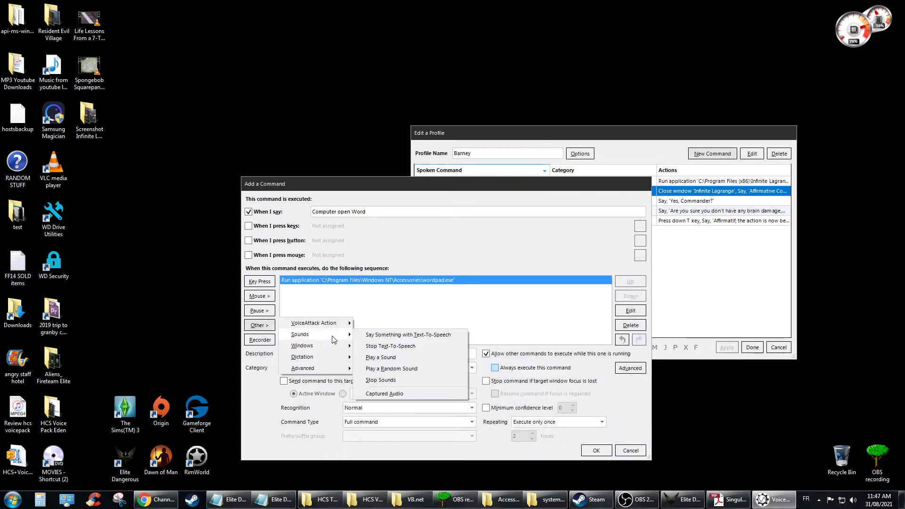
left_click(413, 335)
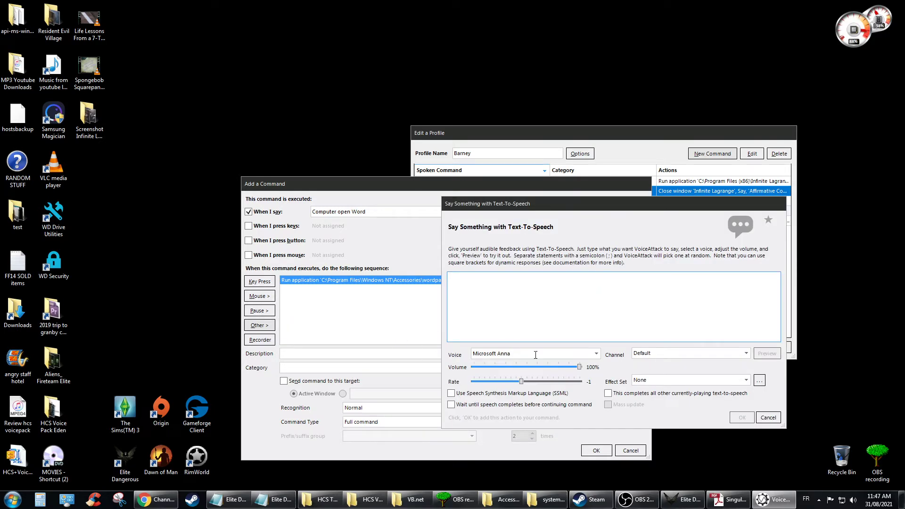
left_click(769, 418)
left_click(264, 326)
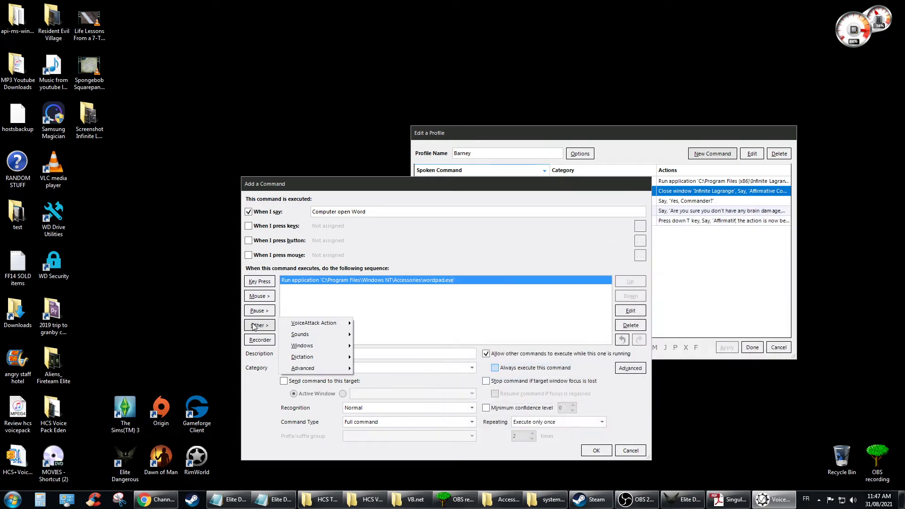
mouse_move(314, 336)
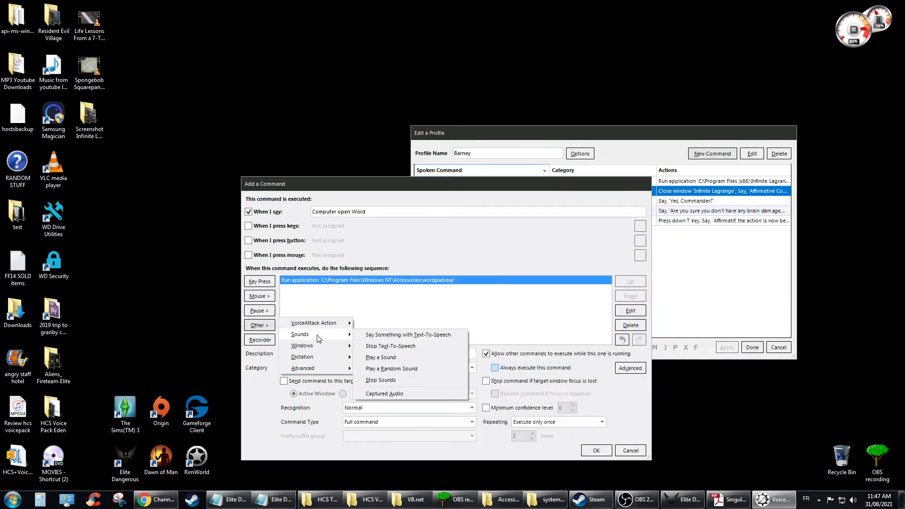
left_click(388, 336)
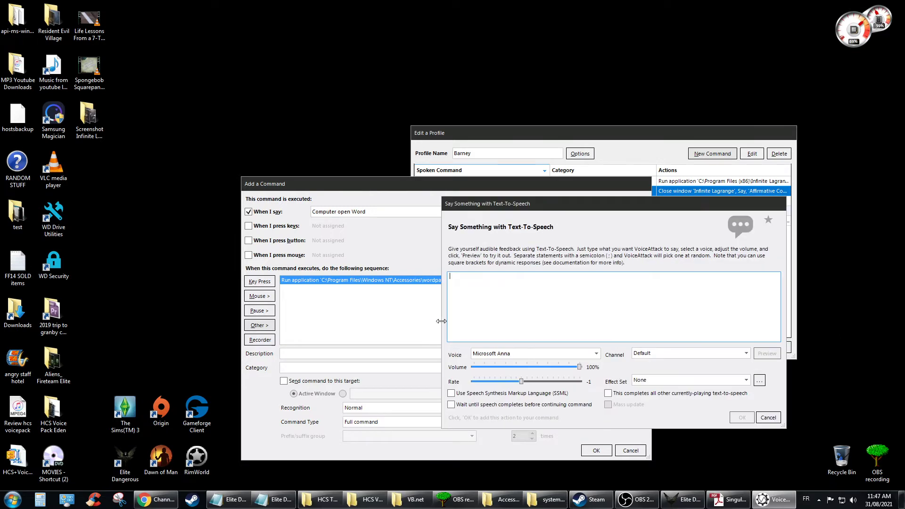
type("Affirmative,")
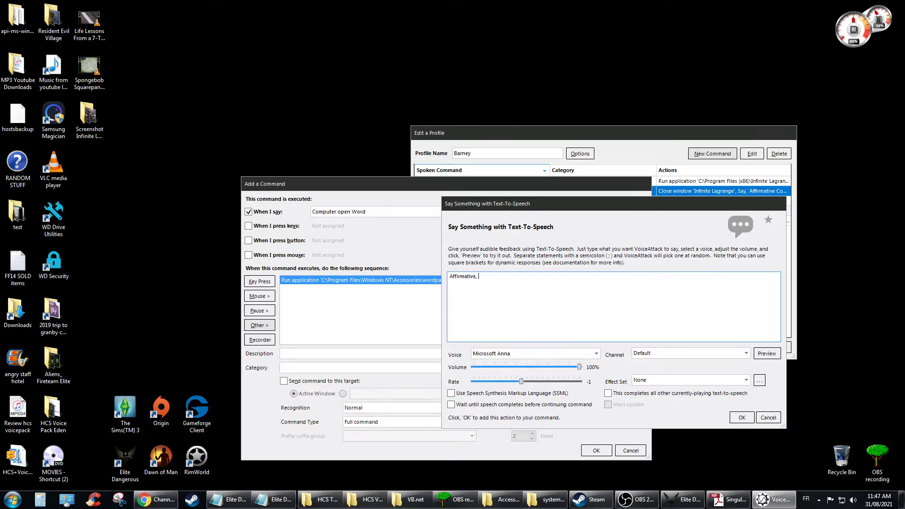
type(" Wordpad is now officially, open.")
Step: Preview the speech, apply the EQ effect set, and confirm the text-to-speech action
left_click(766, 355)
left_click(735, 380)
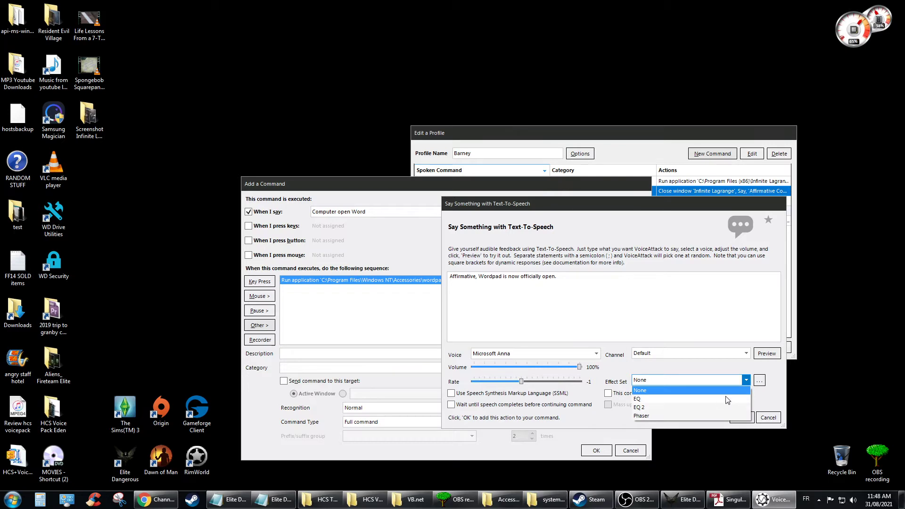
left_click(729, 399)
left_click(768, 353)
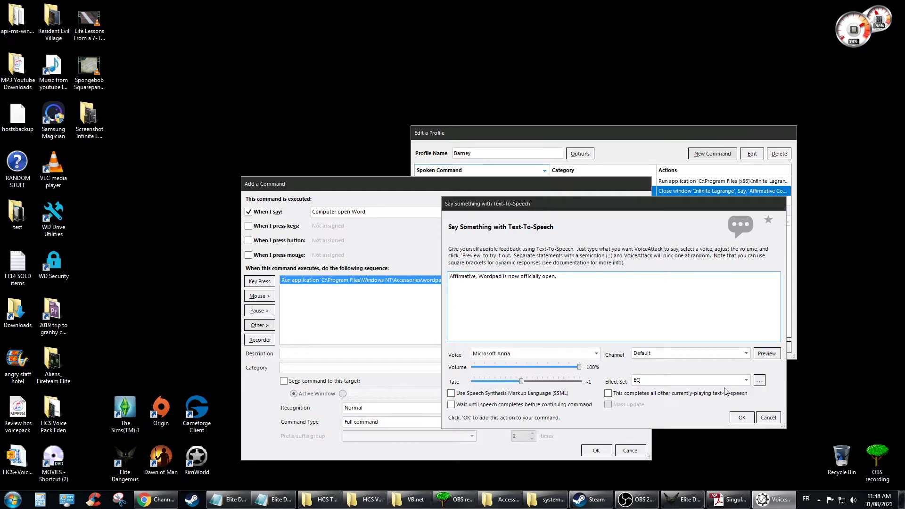
left_click(759, 381)
left_click(742, 418)
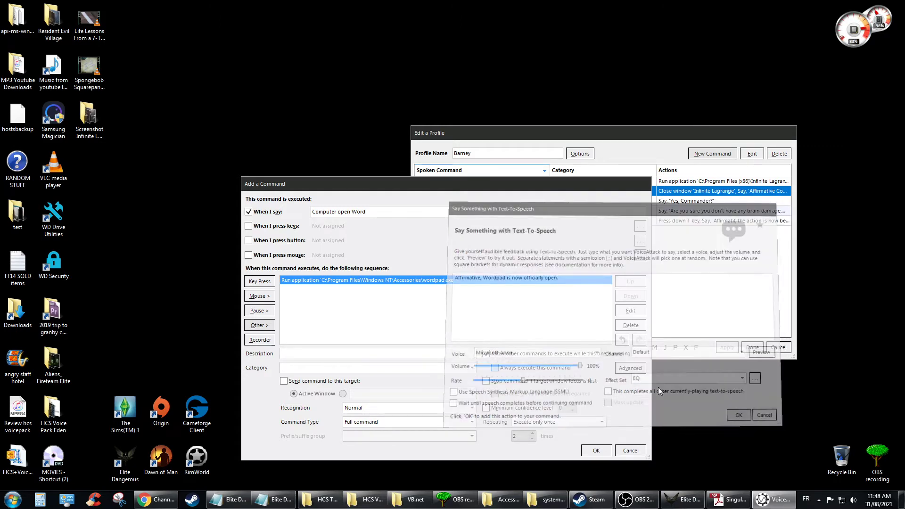
Step: Save the Computer open Word command, apply it to Barney, and resume listening
left_click(596, 451)
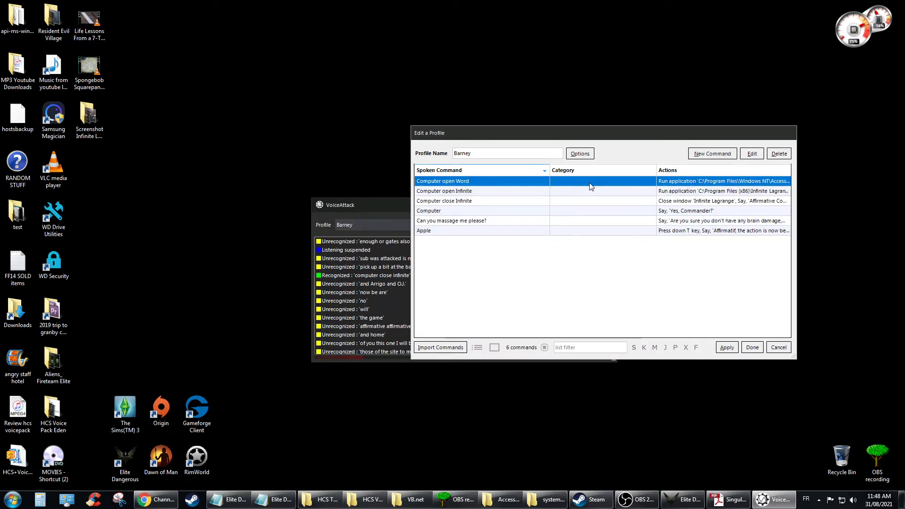
left_click(730, 349)
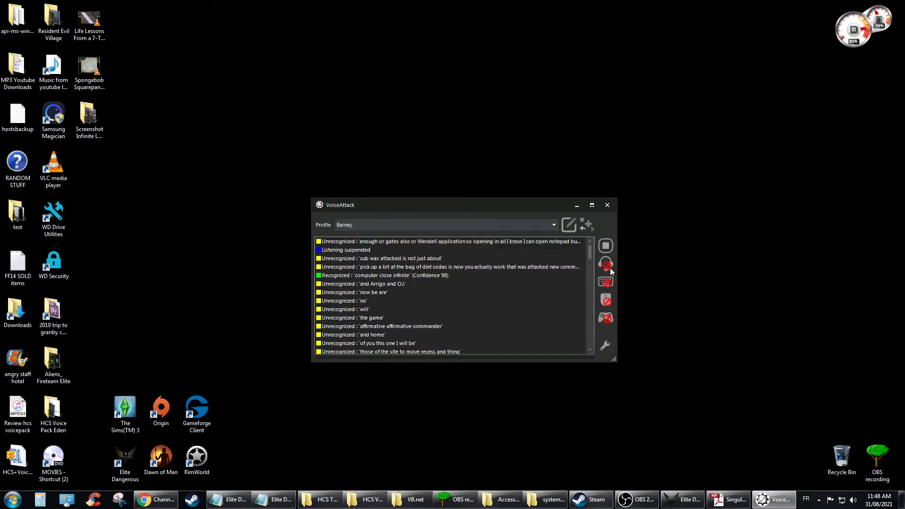
left_click(608, 266)
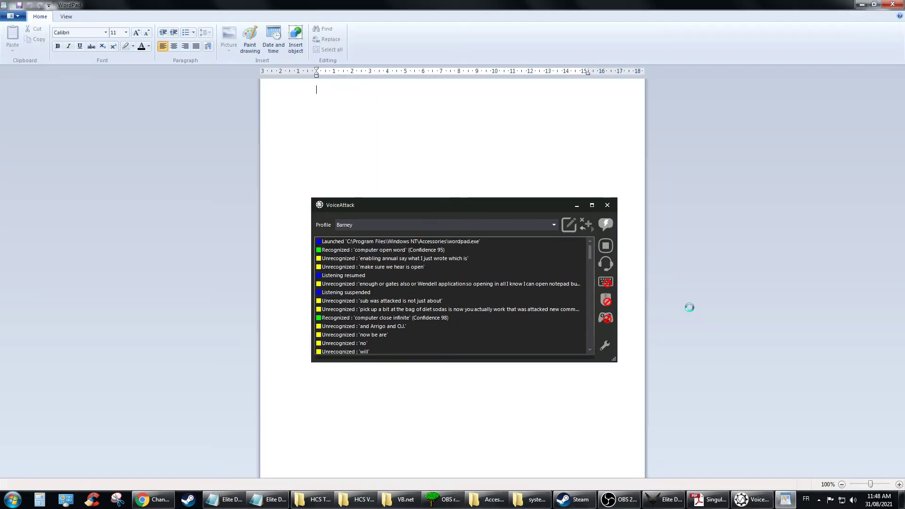
Step: Test that the voice command launches WordPad, close it unsaved, and suspend listening
left_click(576, 208)
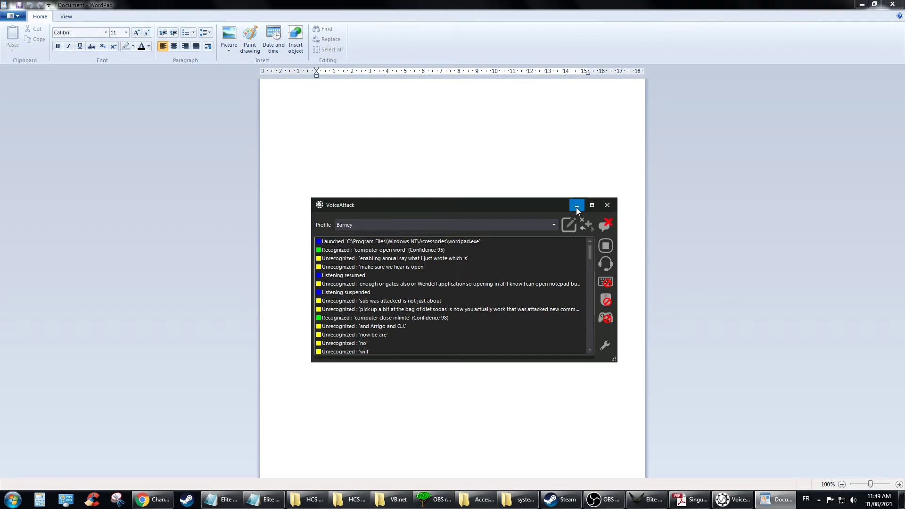
type("kjasldajdsjadsasa")
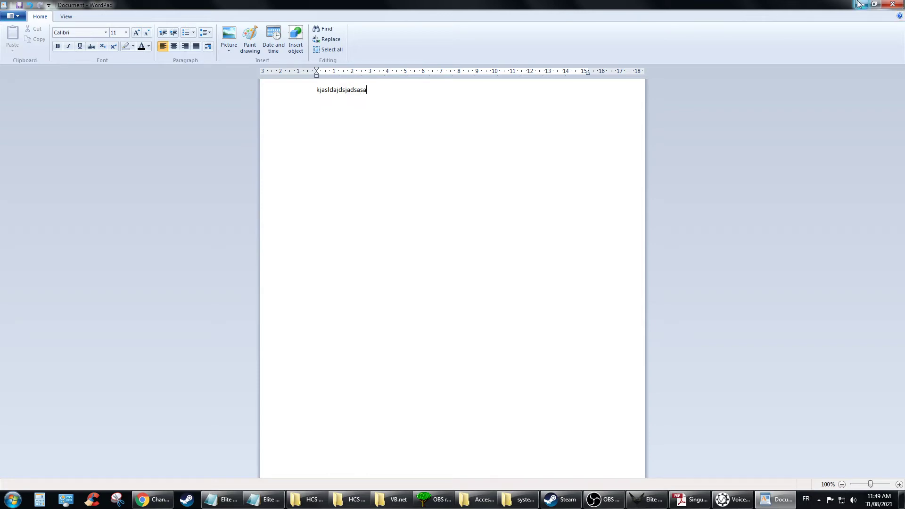
left_click(893, 5)
left_click(476, 252)
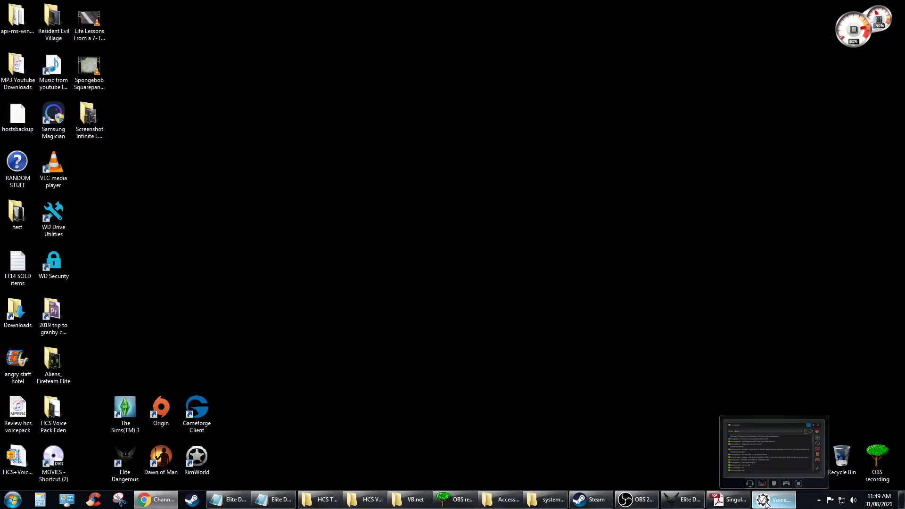
left_click(766, 503)
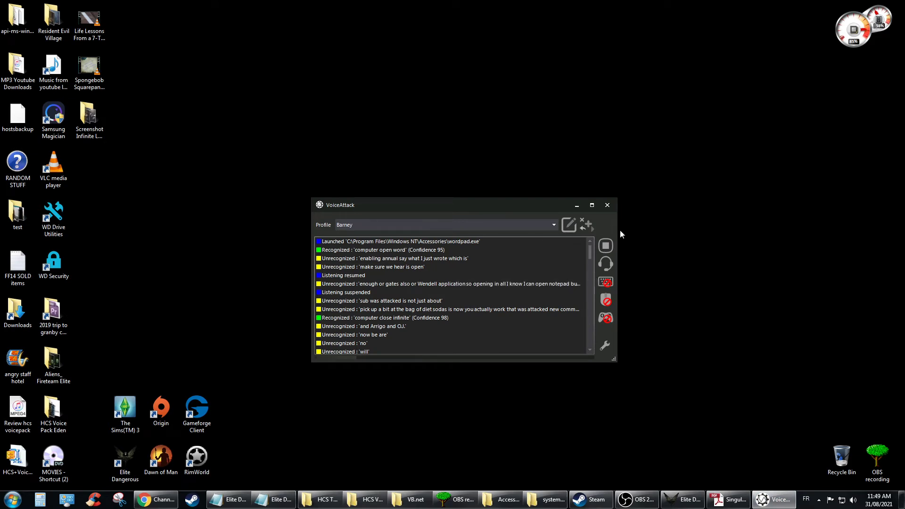
left_click(609, 265)
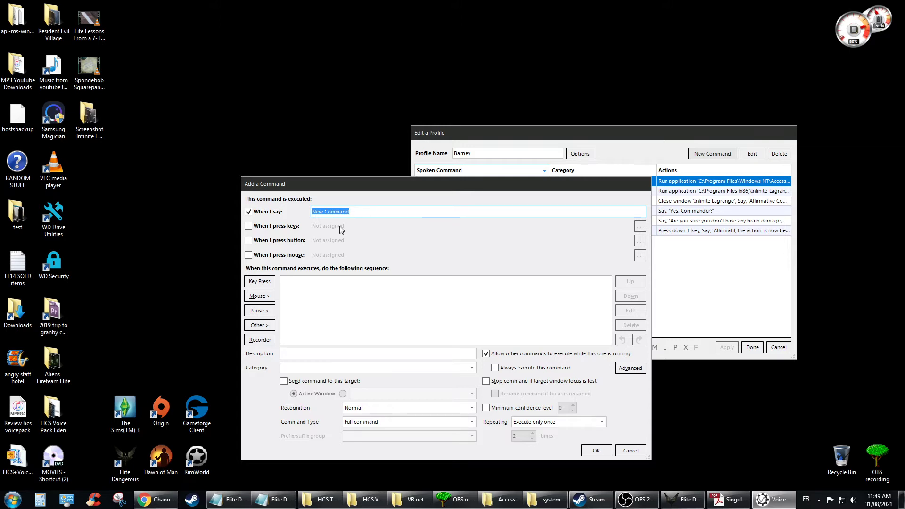
Step: Enter 'Computer please open origin' as the new command's spoken phrase
type("Ope")
type("open Origin")
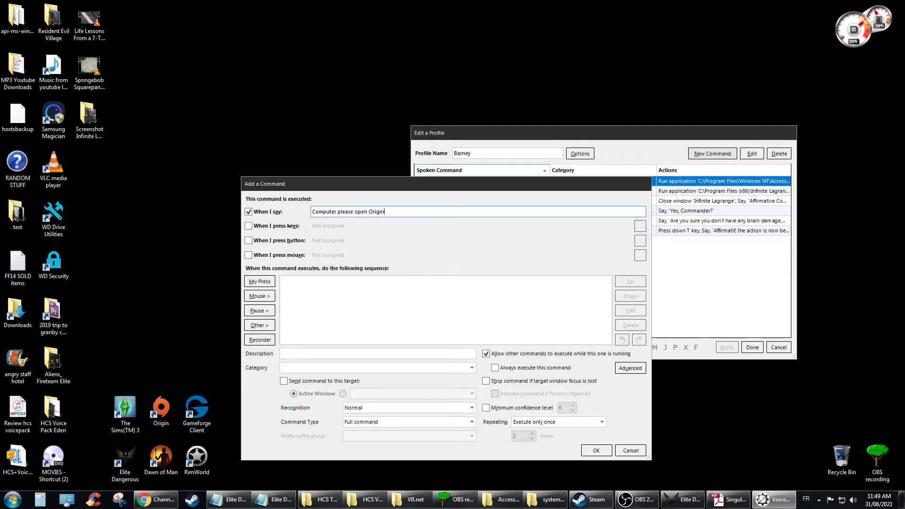
key("BackSpace")
key("BackSpace")
key("BackSpace")
key("BackSpace")
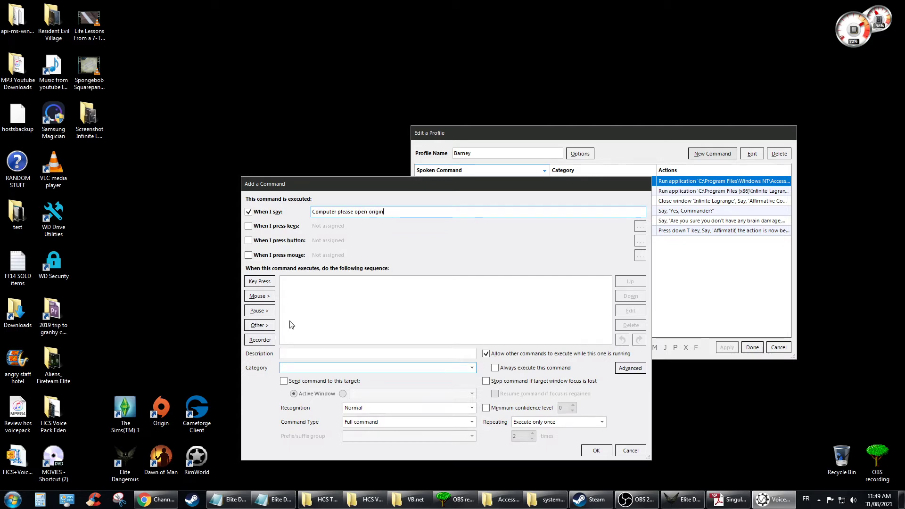
left_click(263, 326)
Step: Add a Run an Application action and locate Origin's install folder via Start menu search
mouse_move(329, 352)
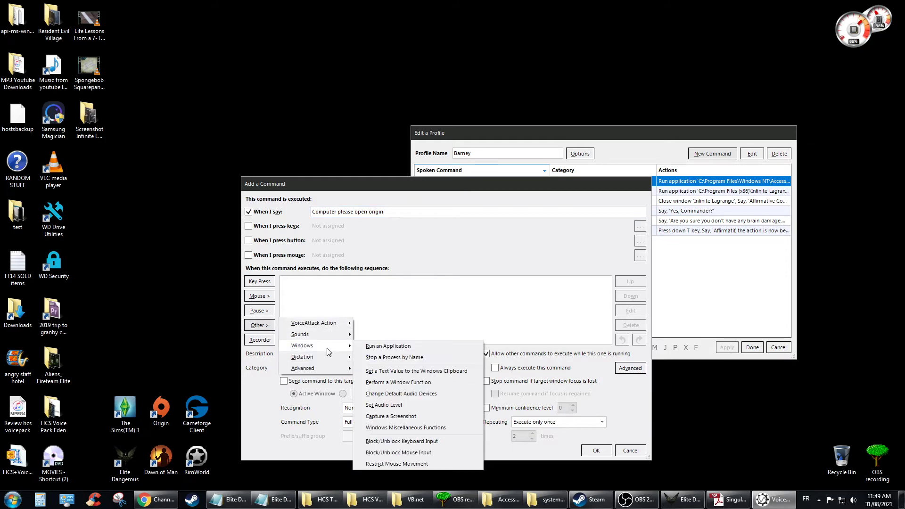
left_click(416, 348)
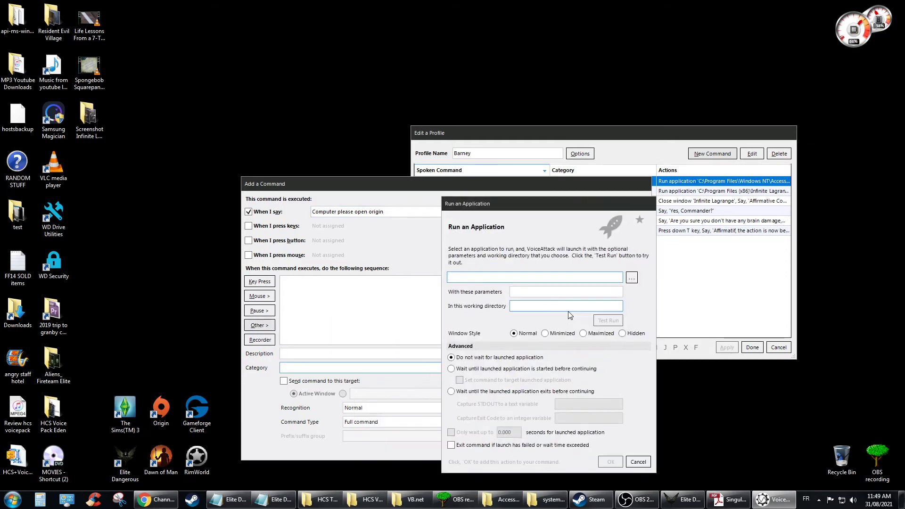
left_click(632, 278)
left_click(14, 498)
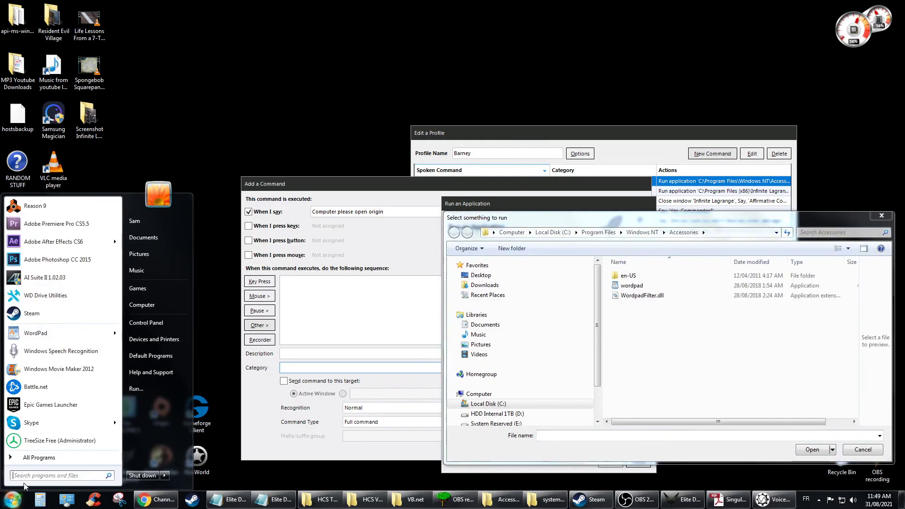
type("orig")
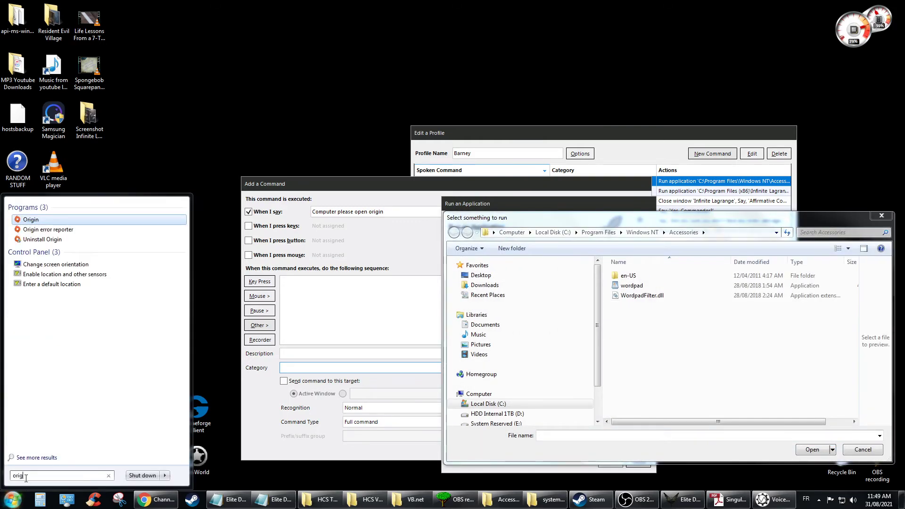
type("in")
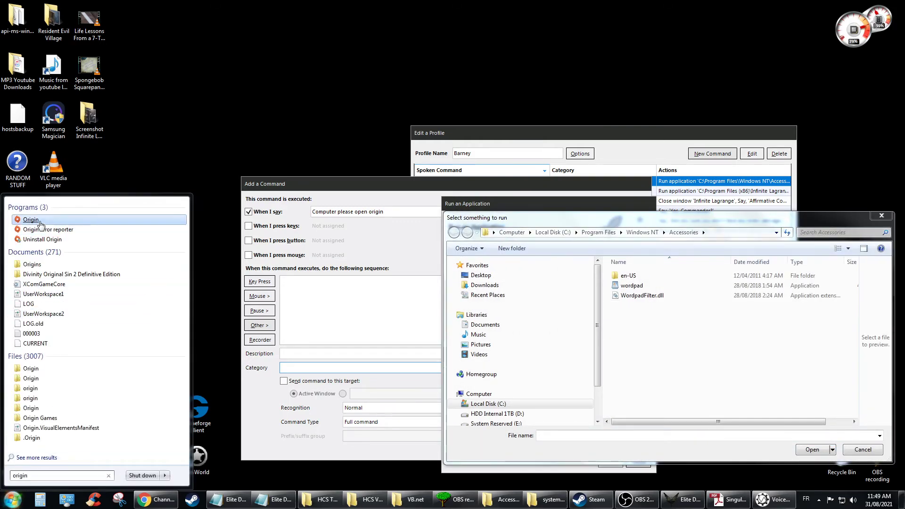
right_click(32, 220)
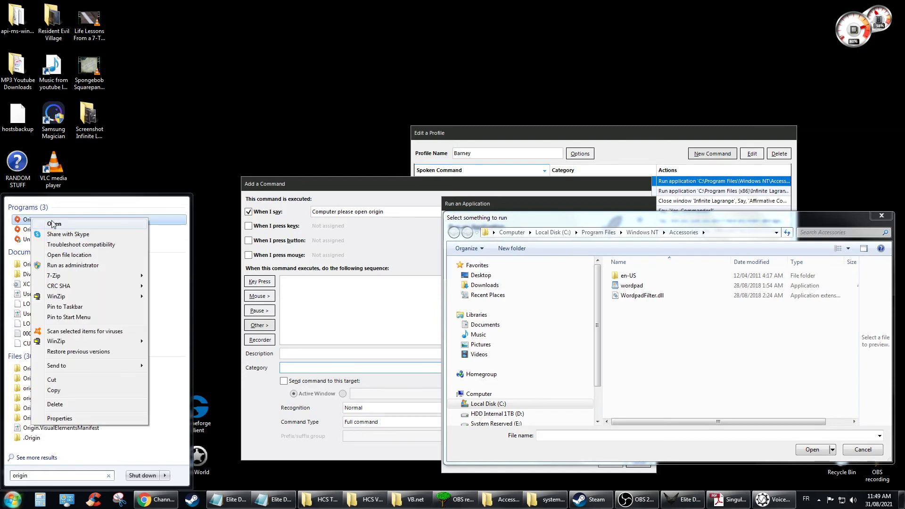
left_click(90, 255)
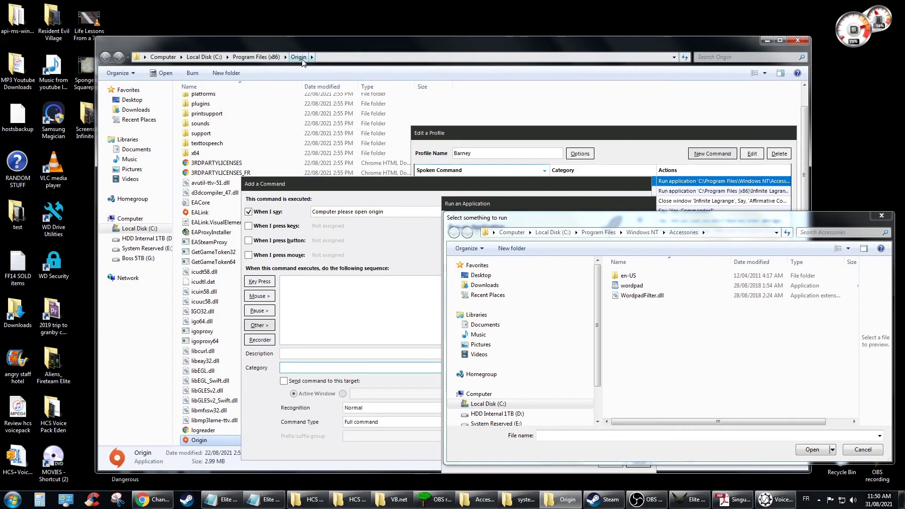
Step: Choose C:\Program Files (x86)\Origin\Origin.exe as the program and confirm the action
left_click(557, 234)
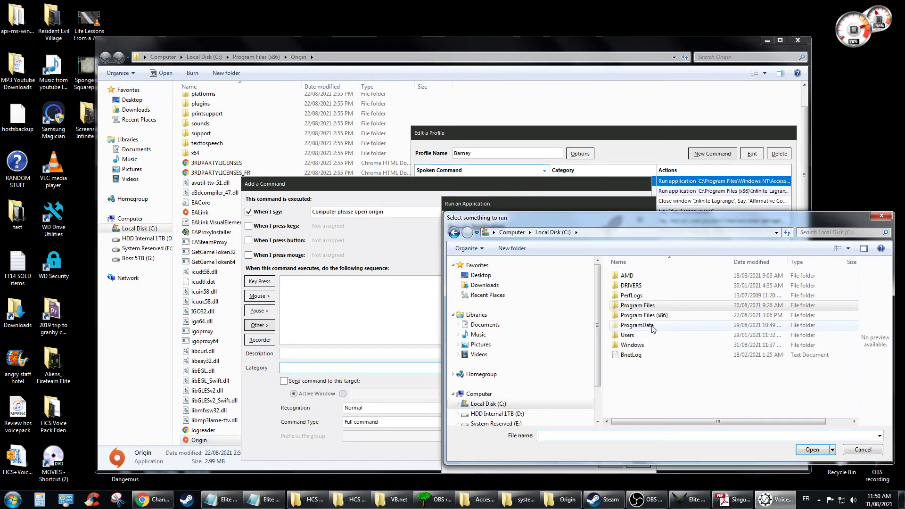
double_click(647, 316)
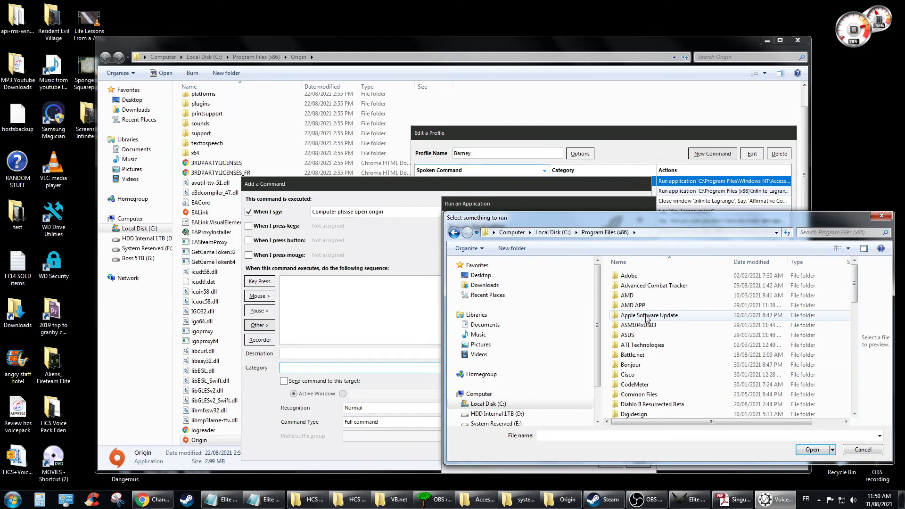
left_click(659, 367)
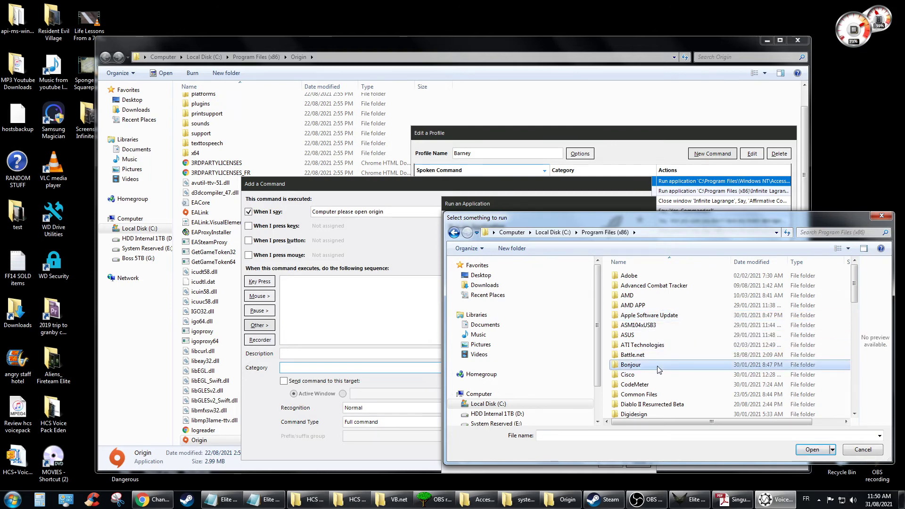
scroll(659, 370, "down", 10)
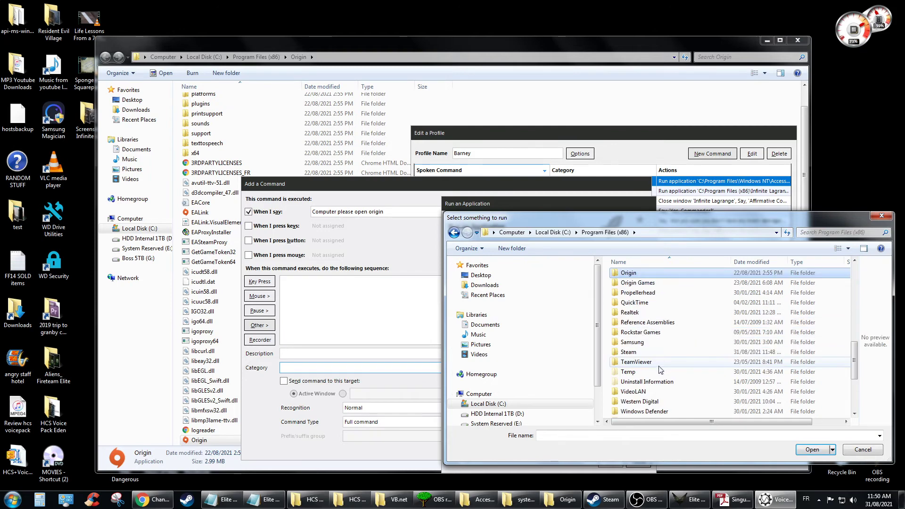
double_click(641, 275)
scroll(669, 360, "down", 3)
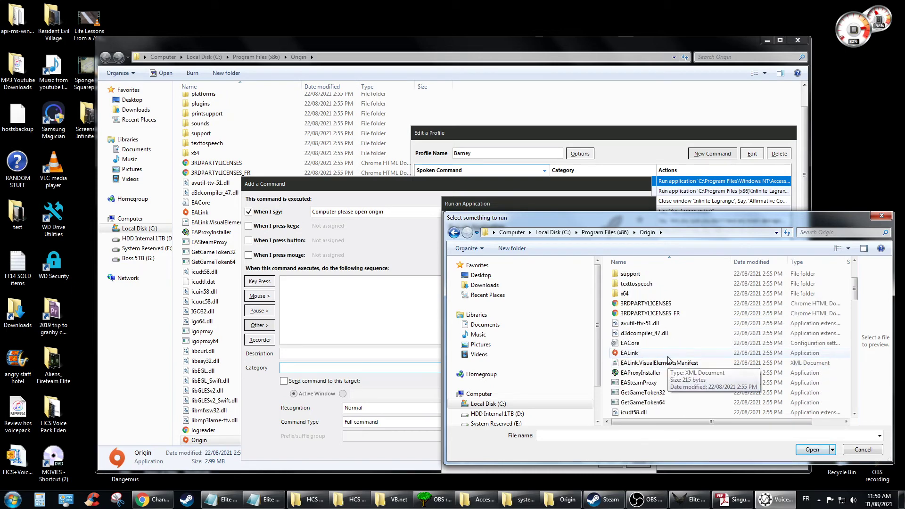
scroll(668, 360, "down", 9)
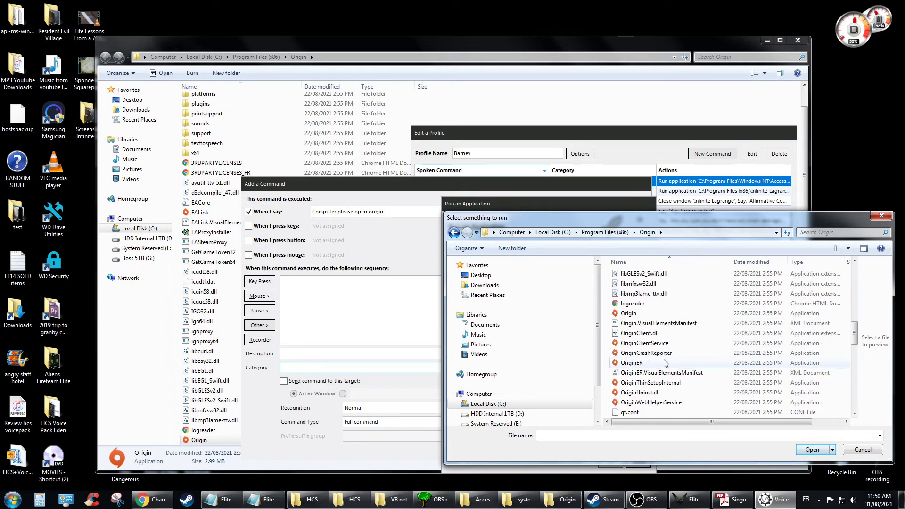
scroll(666, 363, "down", 2)
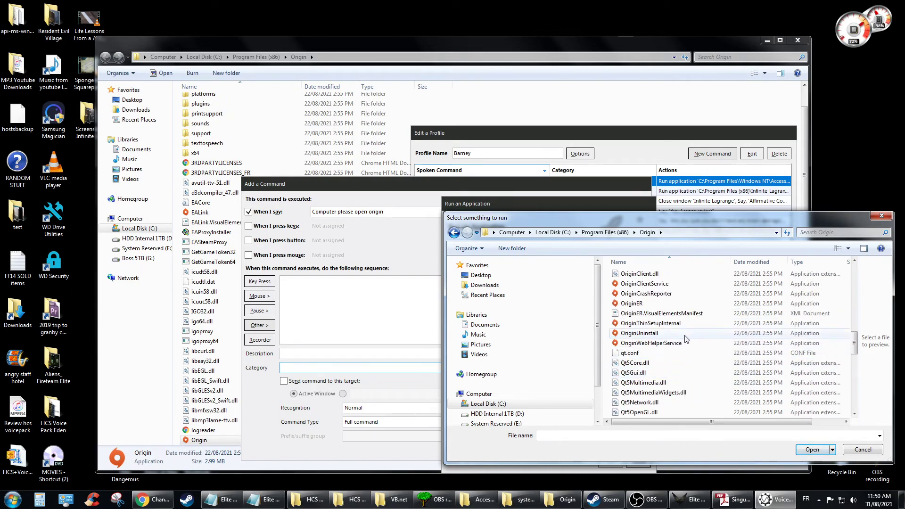
scroll(685, 340, "down", 10)
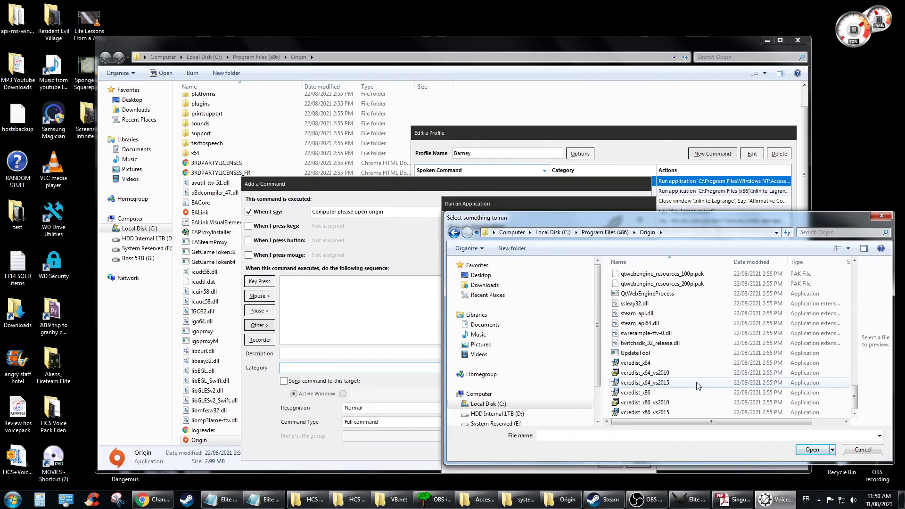
scroll(697, 387, "up", 8)
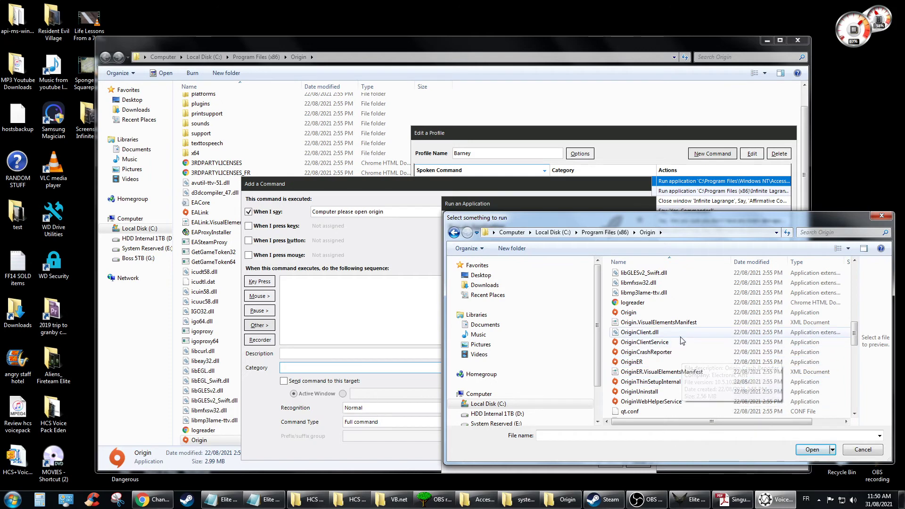
scroll(682, 340, "up", 2)
left_click(665, 372)
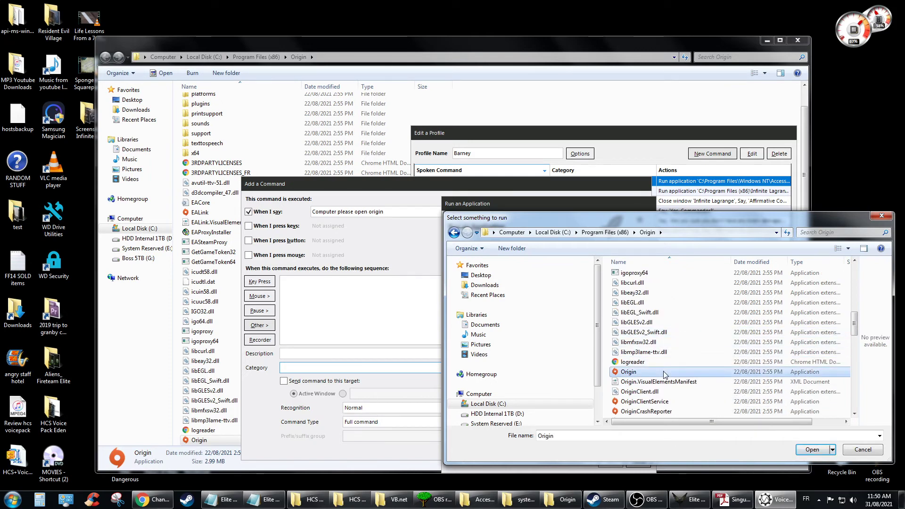
left_click(821, 450)
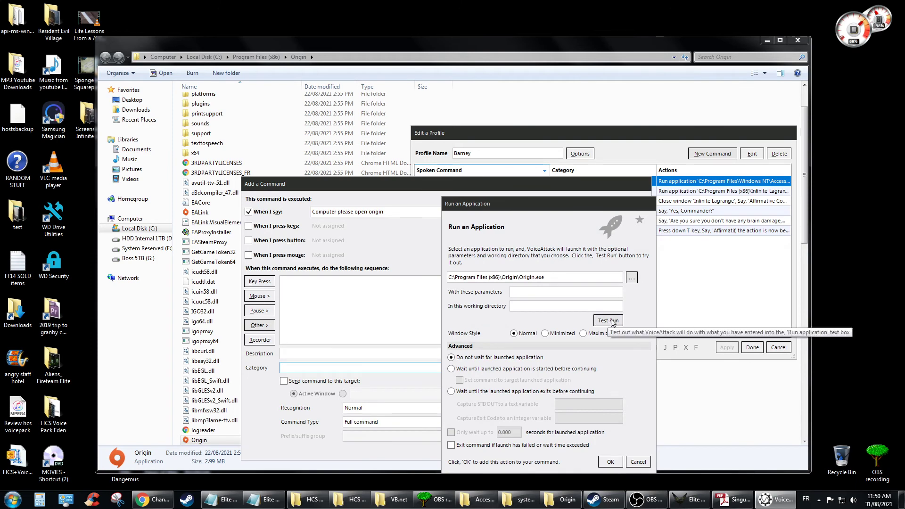
left_click(610, 462)
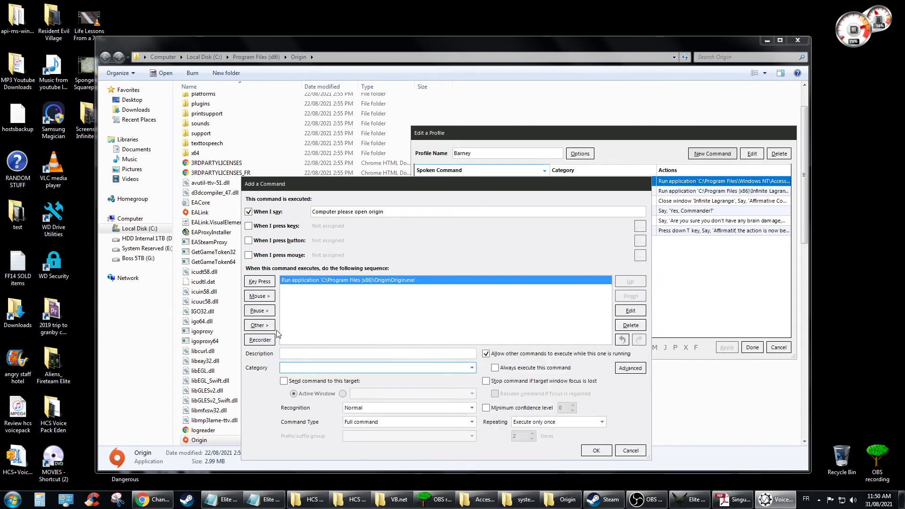
Step: Add a text-to-speech action saying 'Affirmative, the launcher Origin is now enabled Commander...' and preview it
left_click(258, 325)
mouse_move(328, 335)
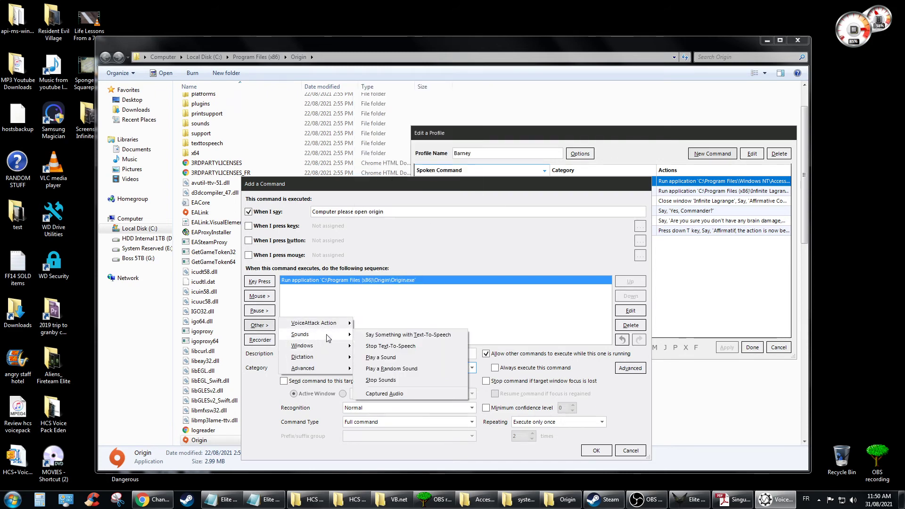
left_click(413, 337)
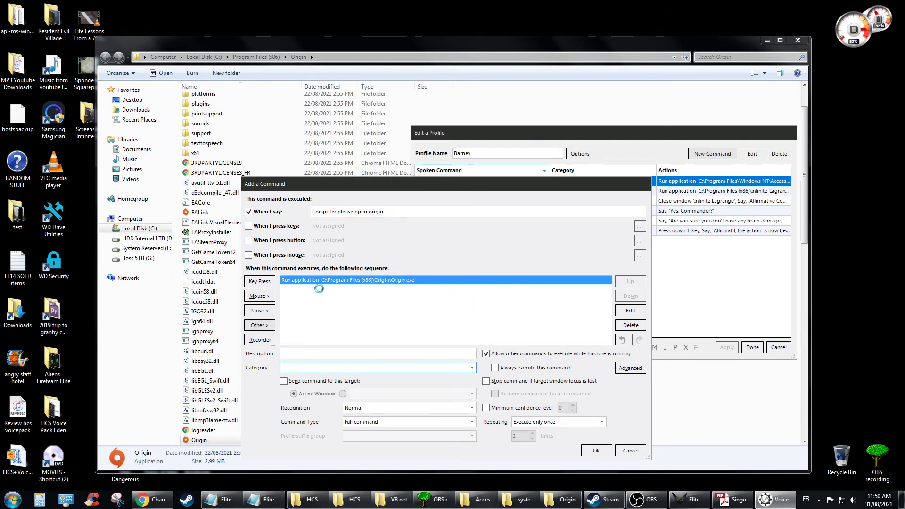
type("A")
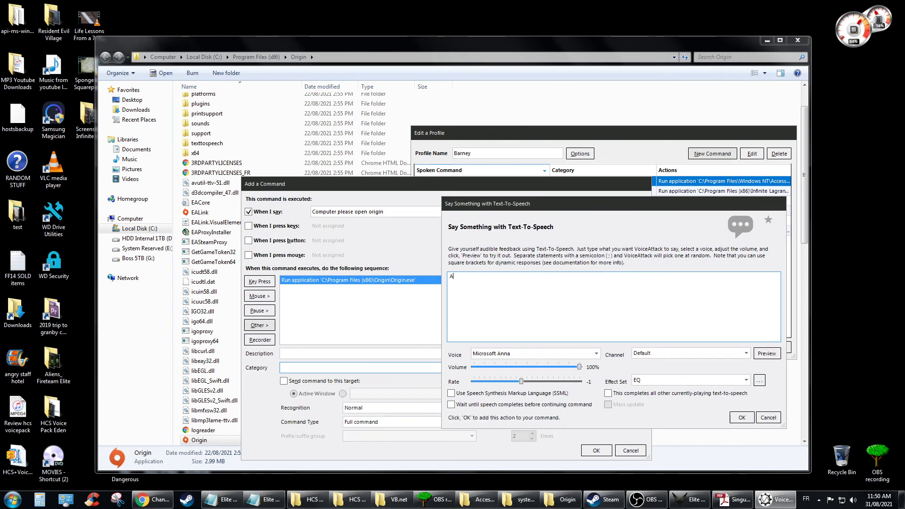
type("ffirm")
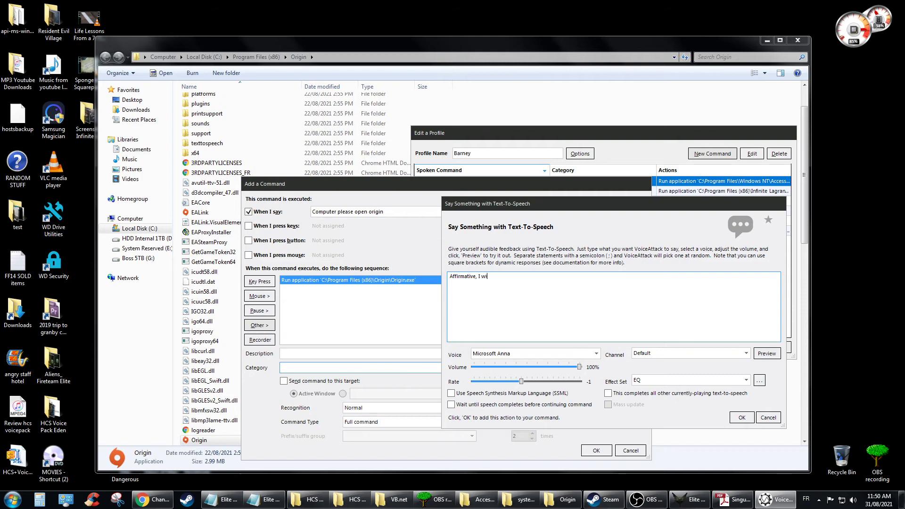
type("ative, the launcher Origin is ")
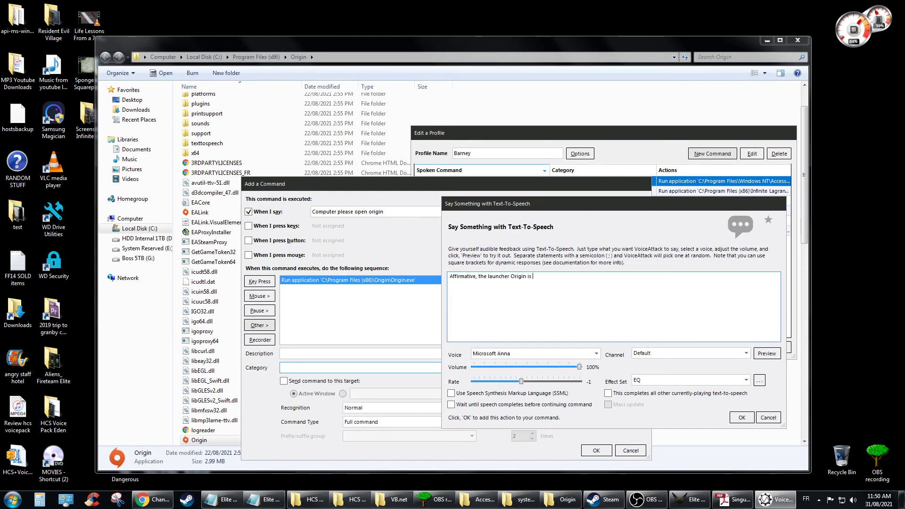
type("now enabled Commander.")
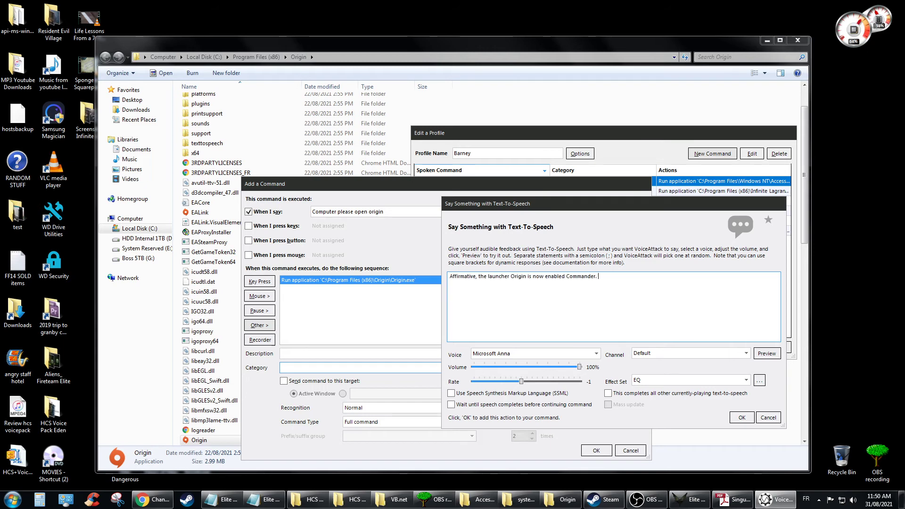
type(" I have you enjoy your game")
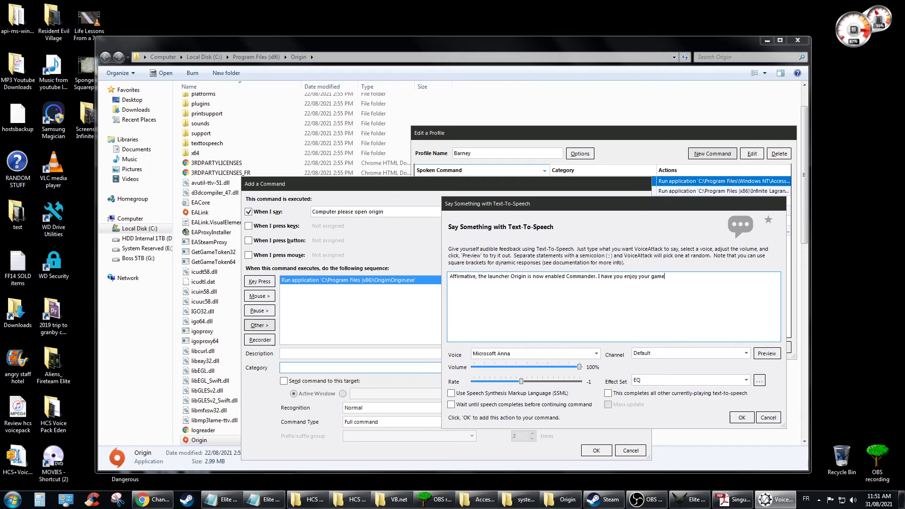
type(".")
left_click(768, 354)
Step: Correct 'have' to 'hope', preview again, and confirm the spoken action
key("BackSpace")
key("BackSpace")
key("BackSpace")
type("ope")
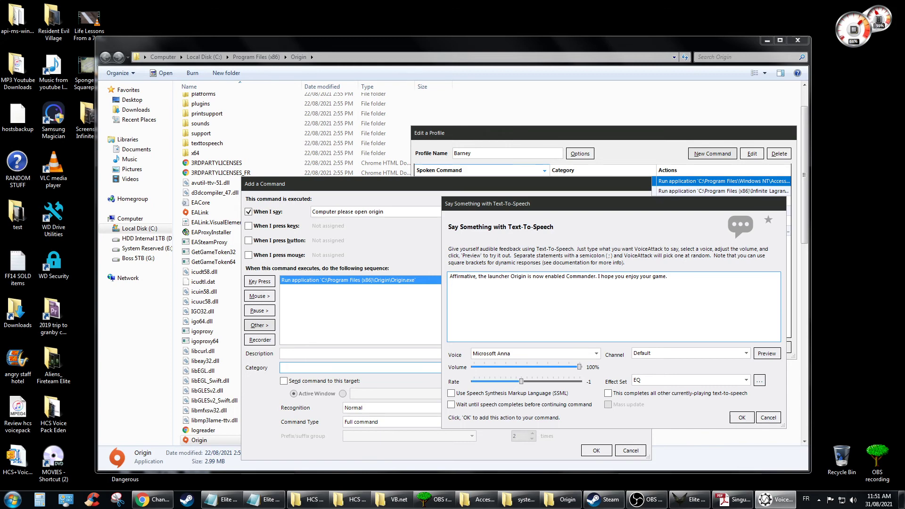
left_click(767, 354)
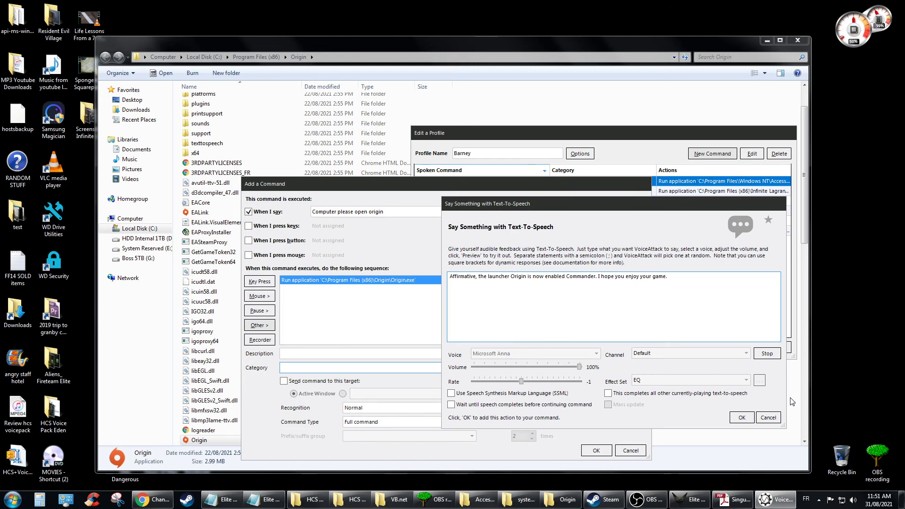
left_click(742, 418)
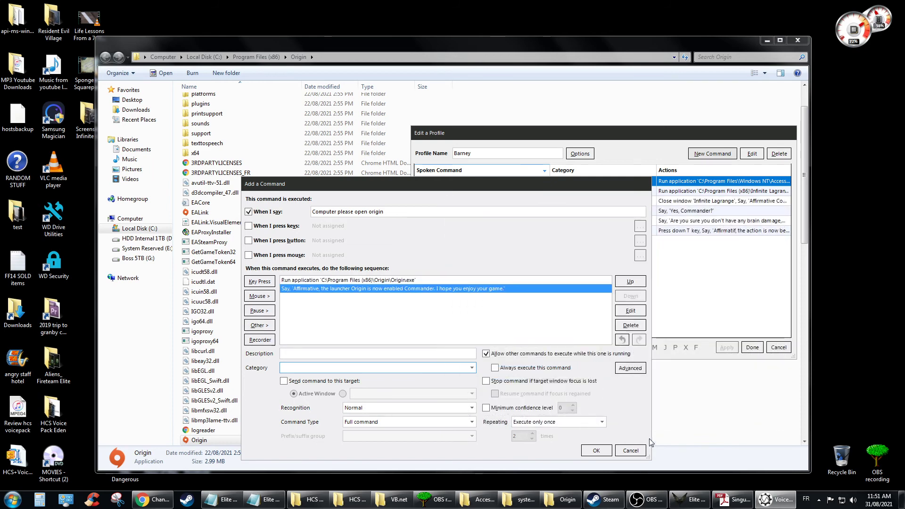
Step: Save the origin command, apply and close the Barney profile editor, and resume listening
left_click(597, 452)
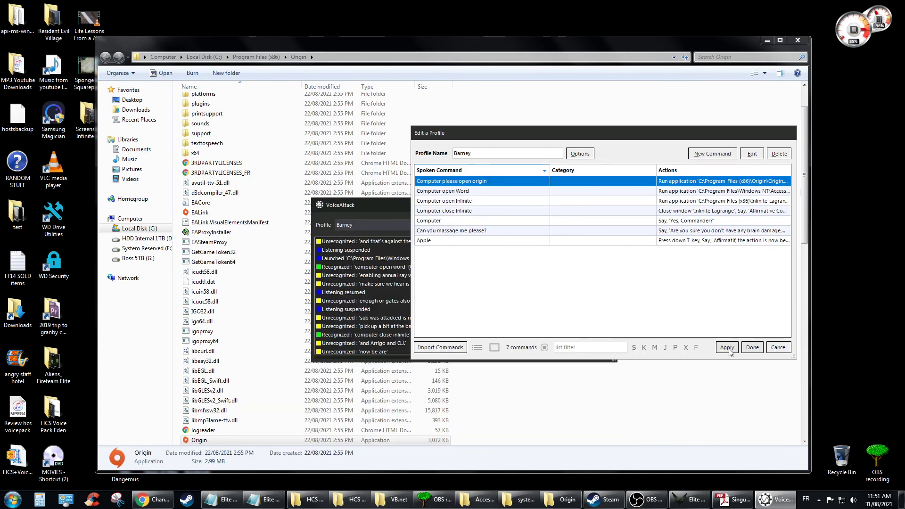
left_click(733, 350)
left_click(753, 349)
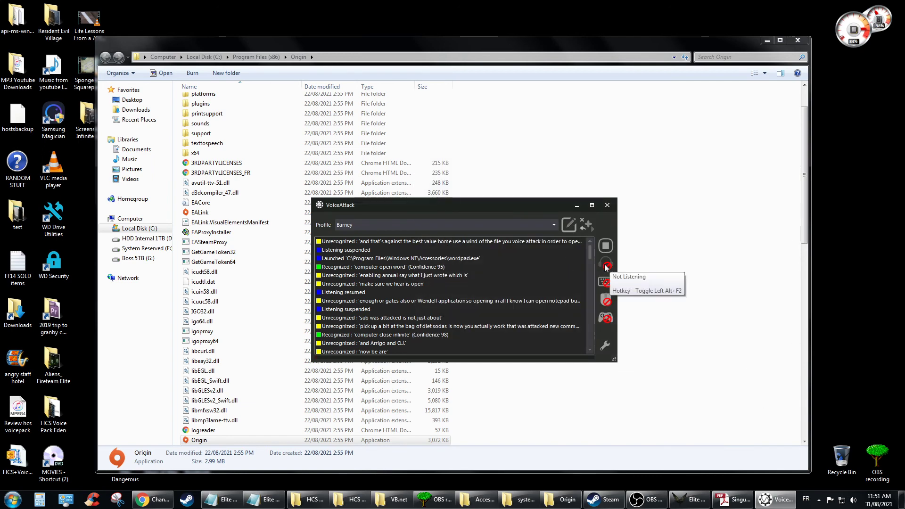
left_click(606, 266)
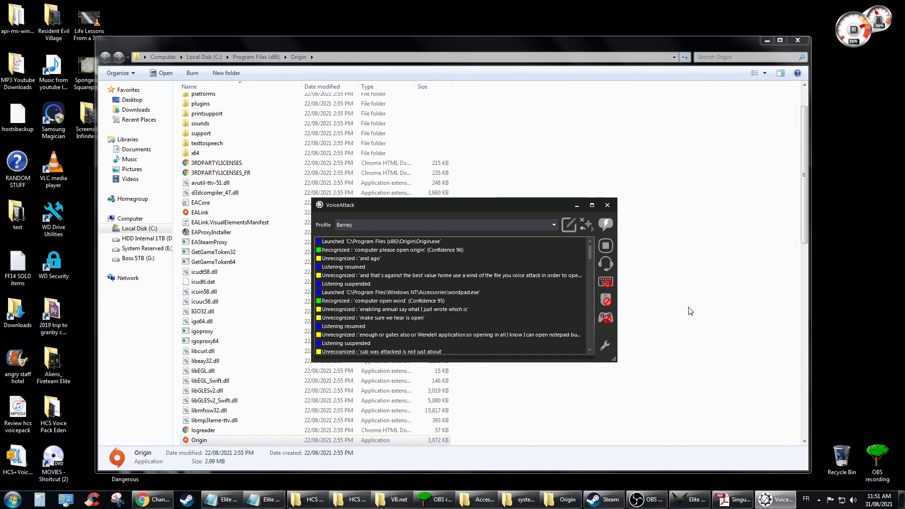
Step: Minimize the file browser and arrange the Origin sign-in window beside VoiceAttack's log
left_click(768, 42)
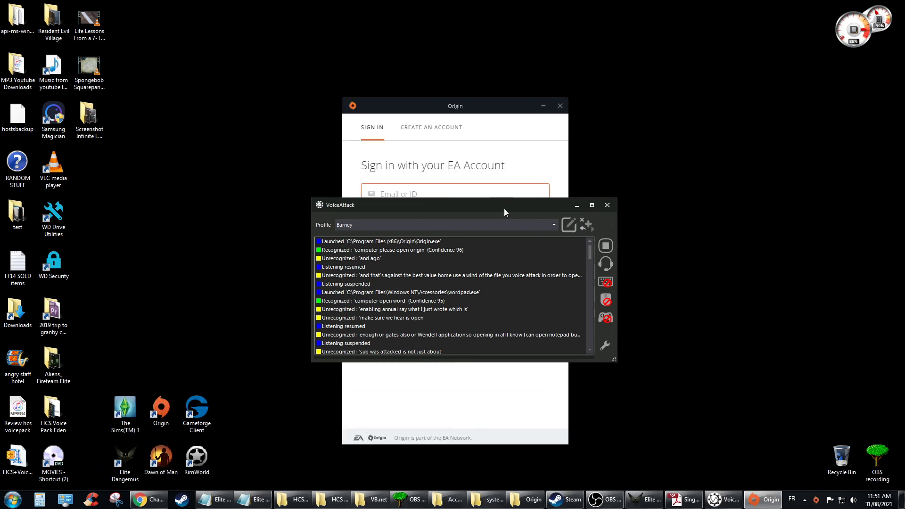
left_click_drag(504, 208, 740, 203)
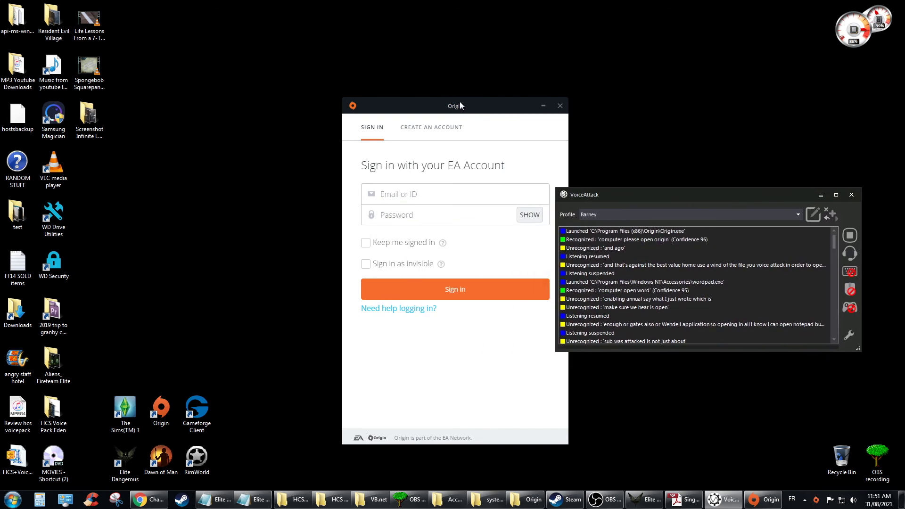
left_click_drag(460, 105, 362, 103)
left_click_drag(646, 193, 586, 180)
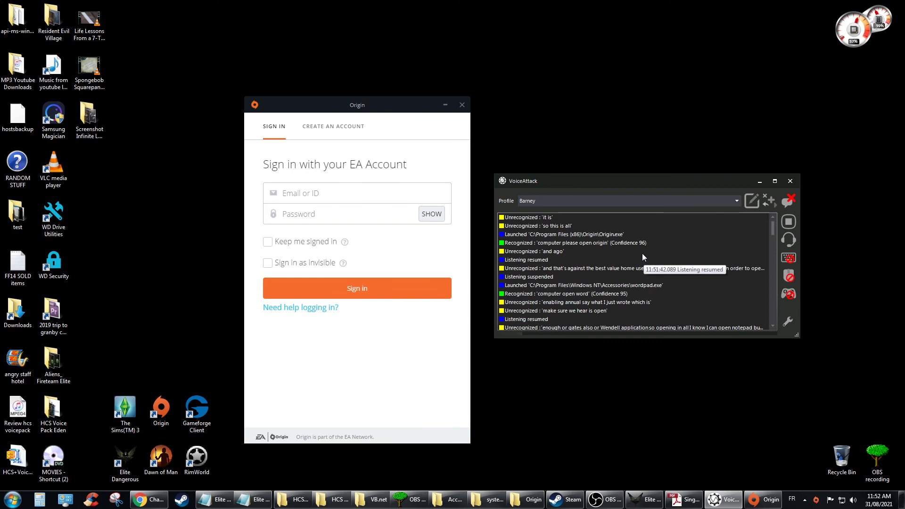
Step: Stop VoiceAttack from listening for voice commands and bring the OBS recorder forward
left_click(791, 240)
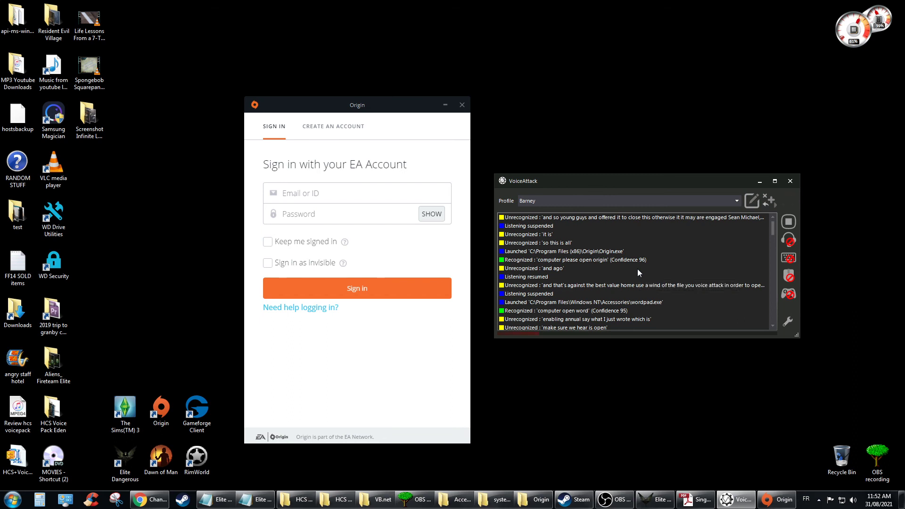
left_click(621, 503)
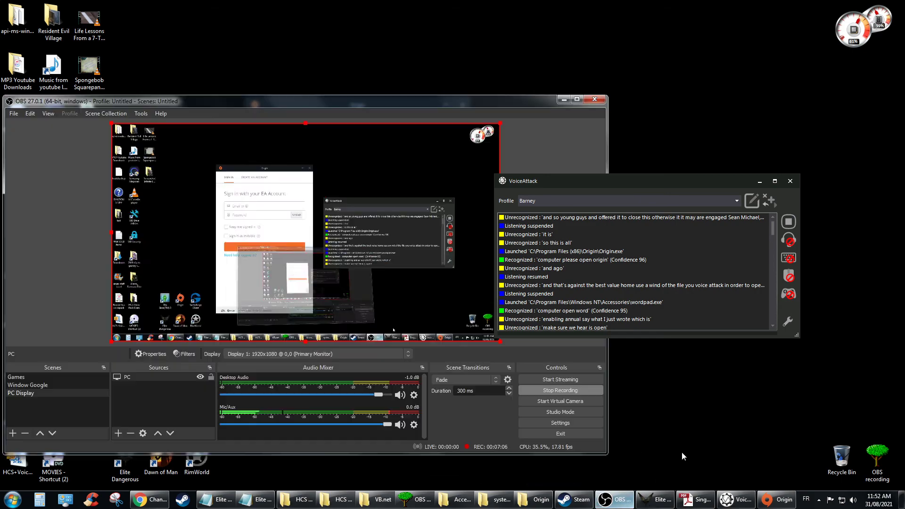